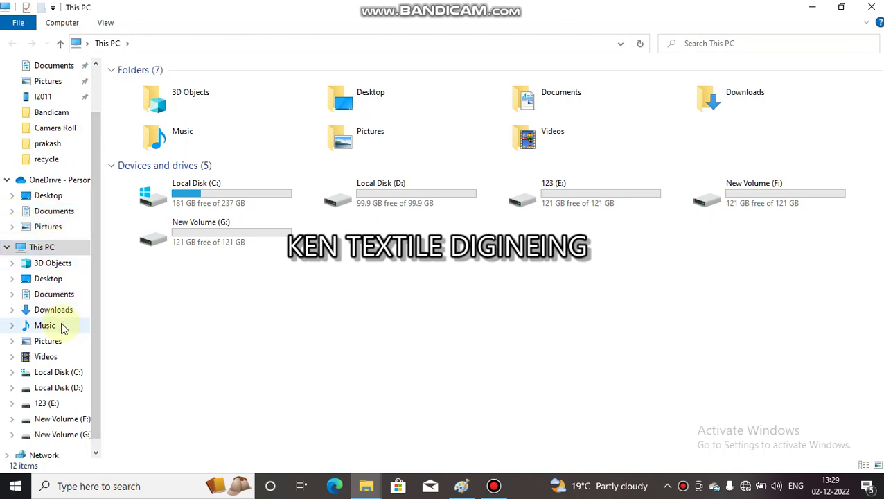
left_click(58, 402)
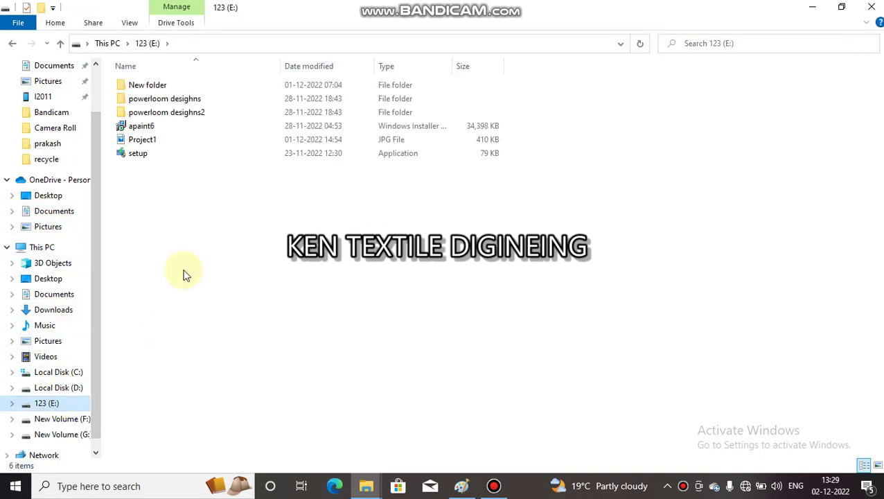
double_click(194, 130)
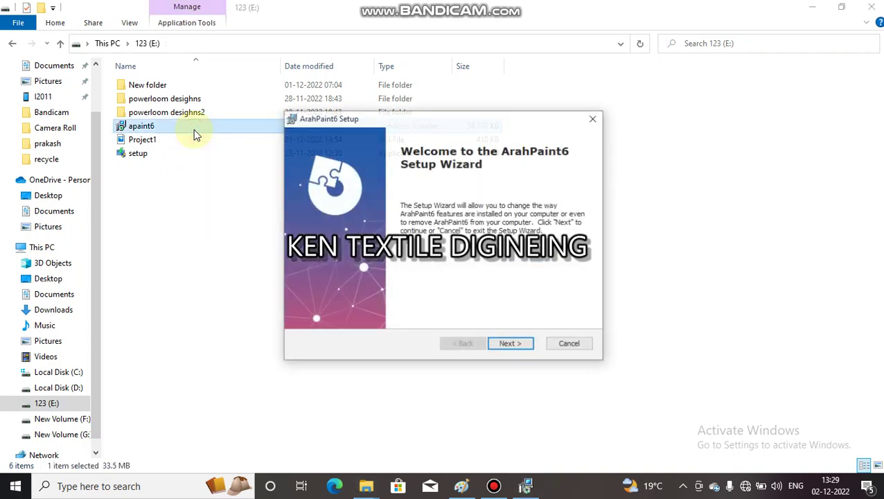
left_click(569, 344)
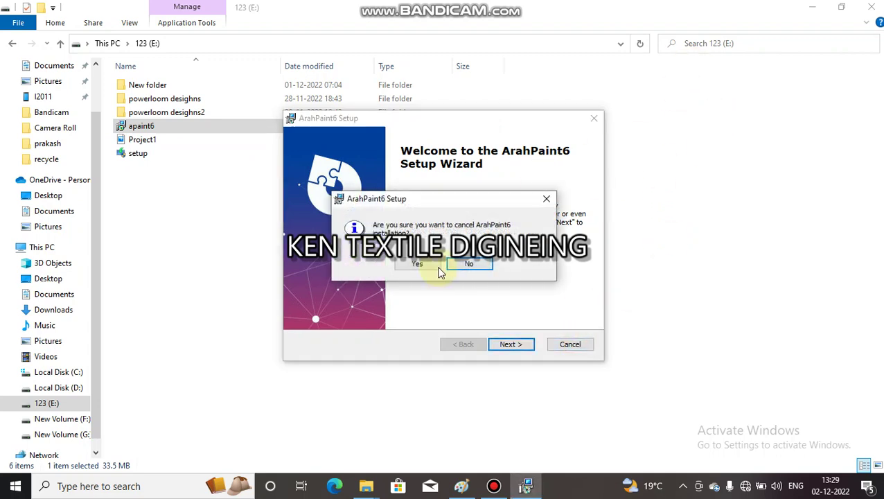
left_click(435, 267)
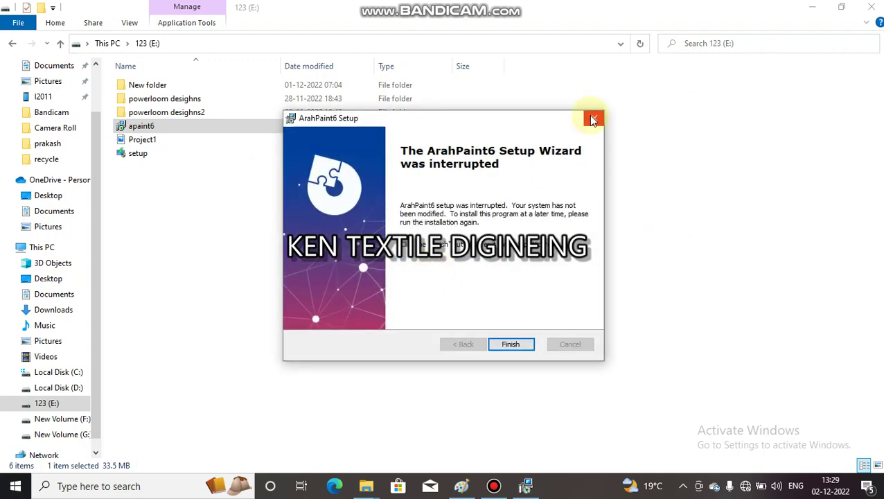
left_click(593, 120)
left_click(811, 6)
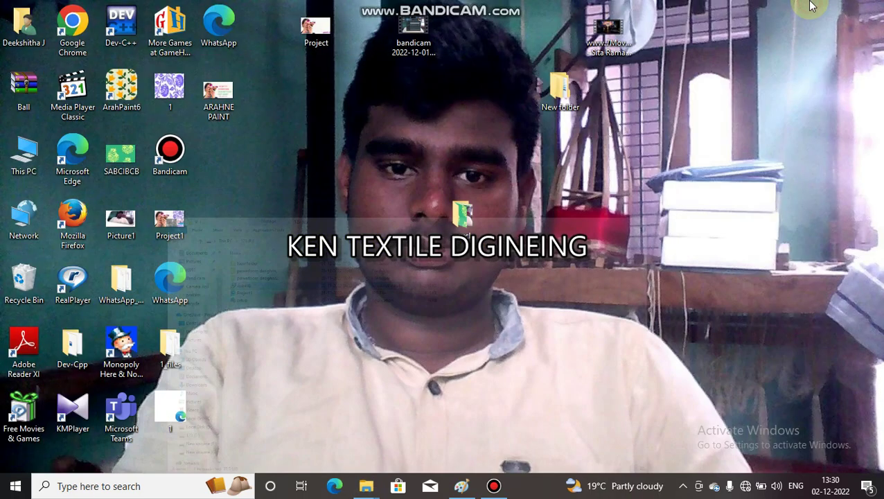
Step: Open the Control Panel's Programs and Features list of installed programs
left_click(15, 485)
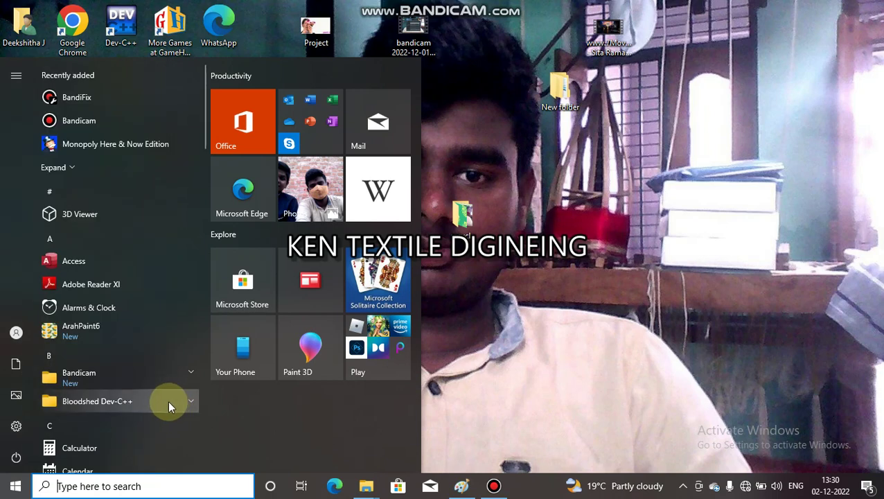
left_click(79, 470)
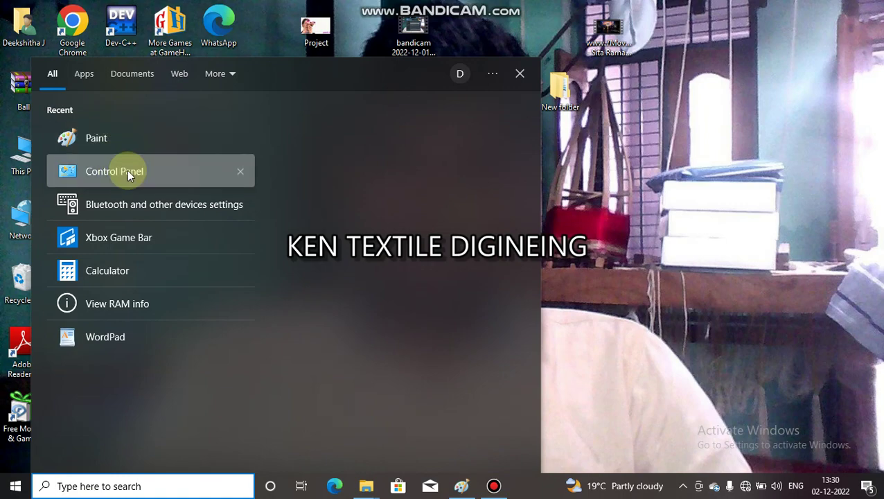
left_click(127, 171)
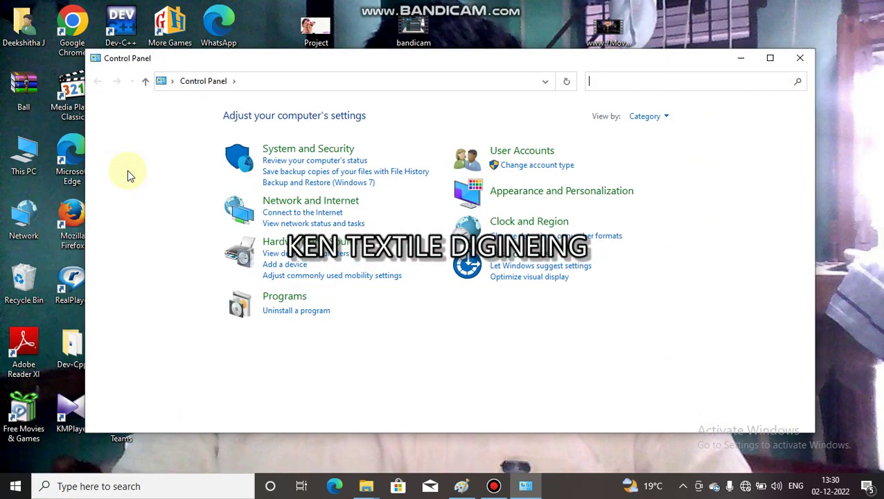
left_click(284, 296)
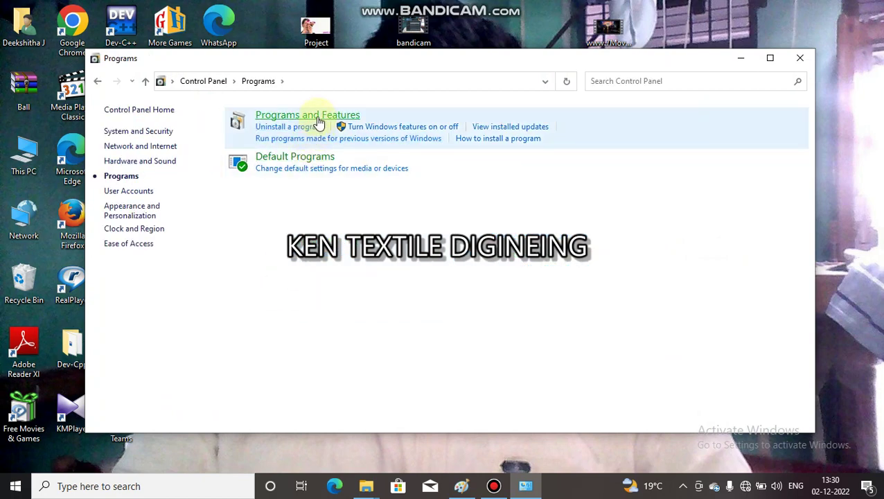
left_click(318, 121)
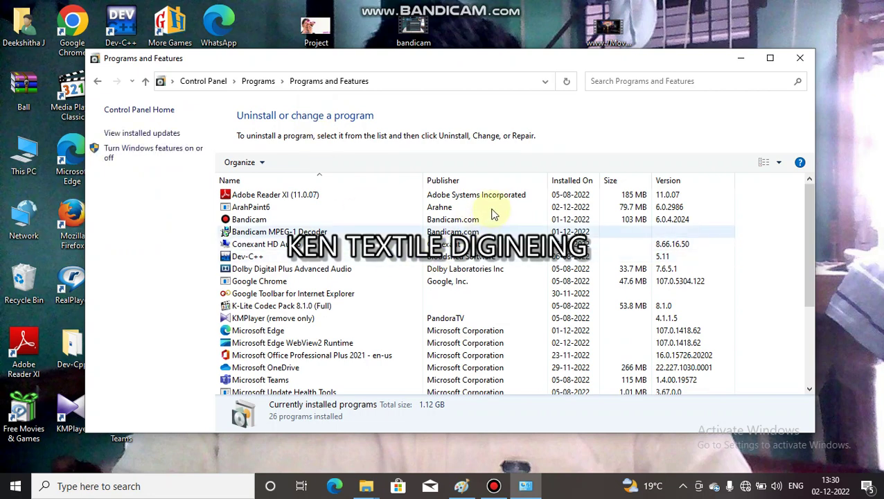
Step: Uninstall ArahPaint6, confirm the removal and minimize the Programs and Features window
left_click(407, 208)
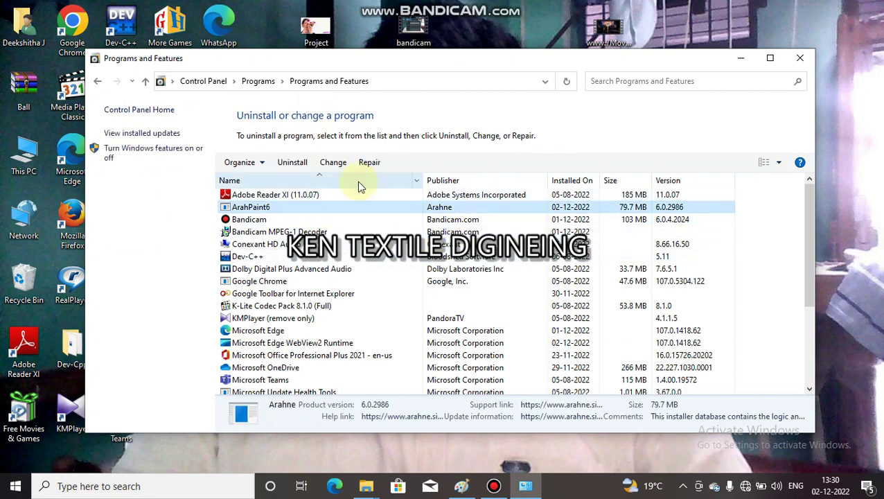
left_click(306, 167)
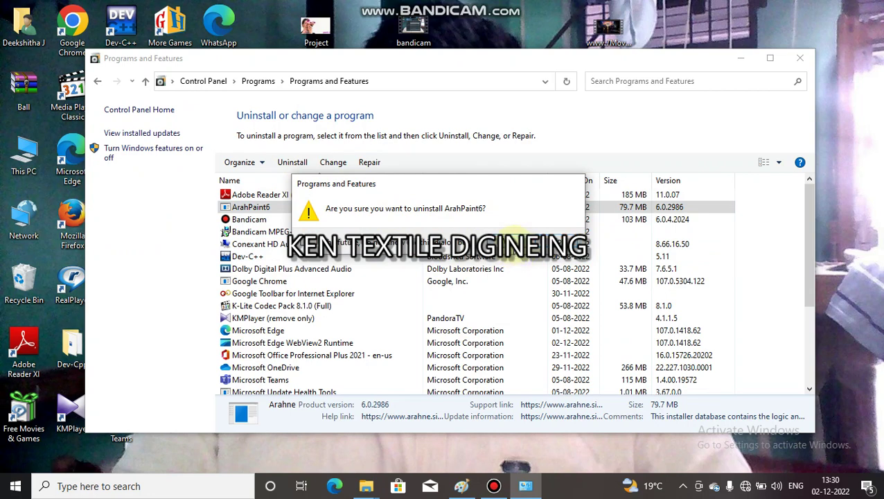
left_click(517, 249)
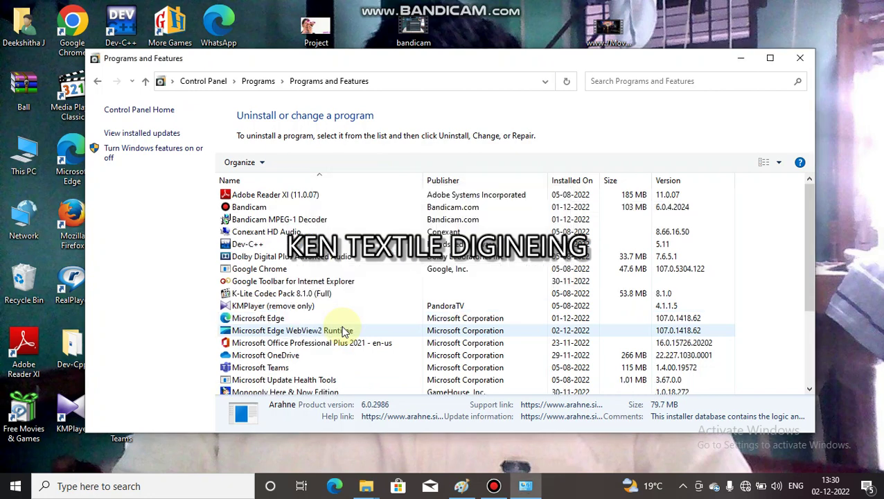
left_click(740, 58)
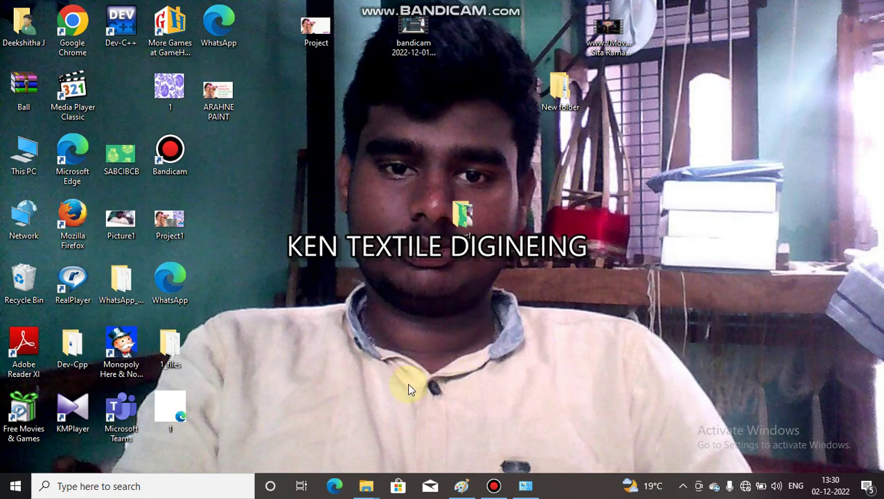
Step: Run the apaint6 installer on drive 123 (E:) and install ArahPaint6 in the default folder
mouse_move(367, 486)
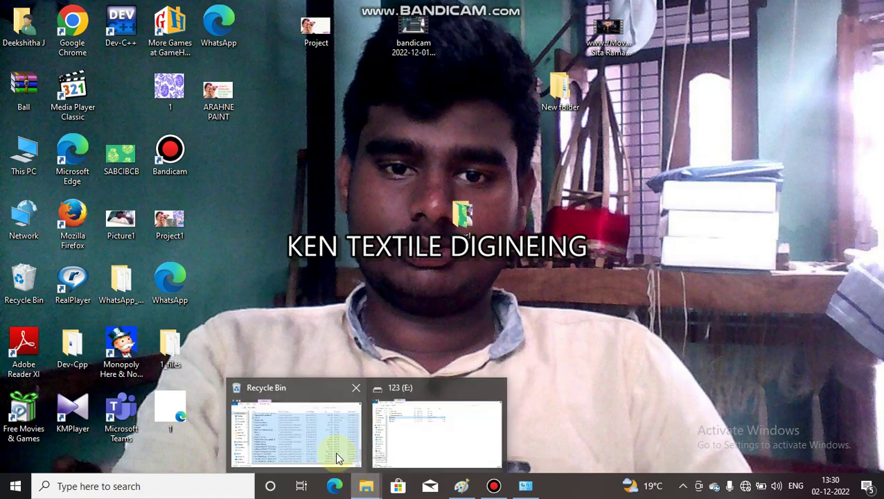
left_click(475, 418)
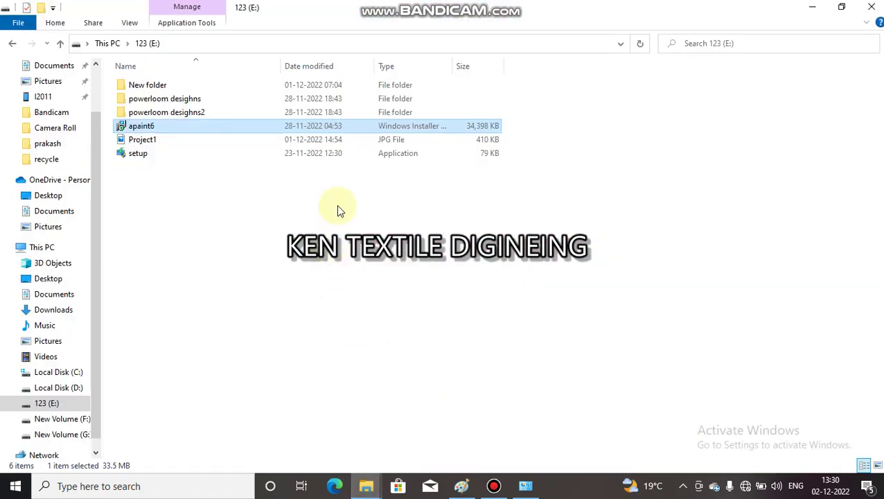
double_click(371, 131)
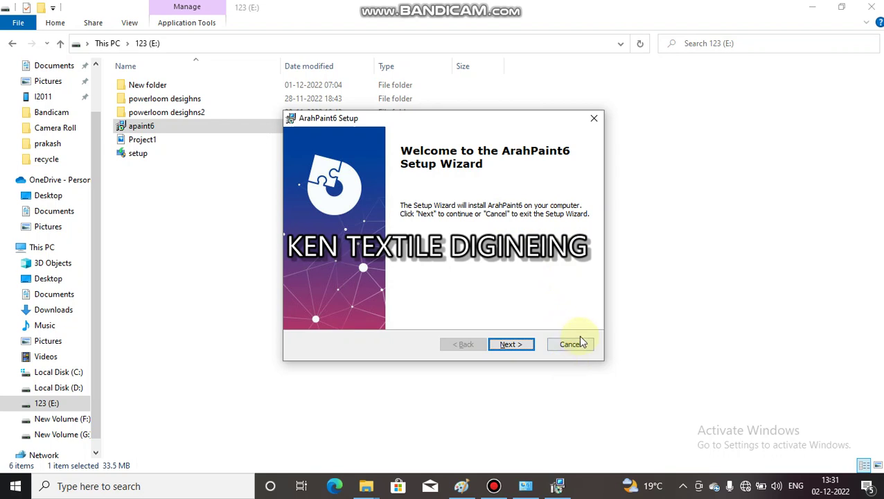
left_click(503, 348)
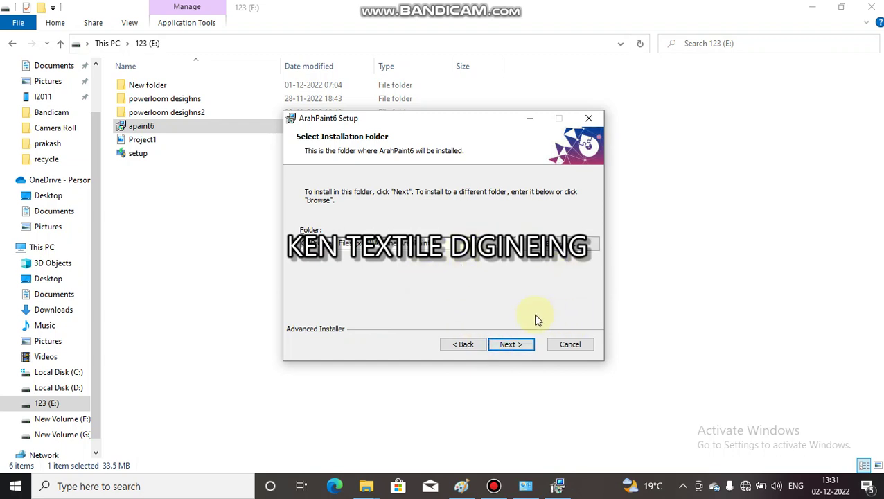
left_click(518, 341)
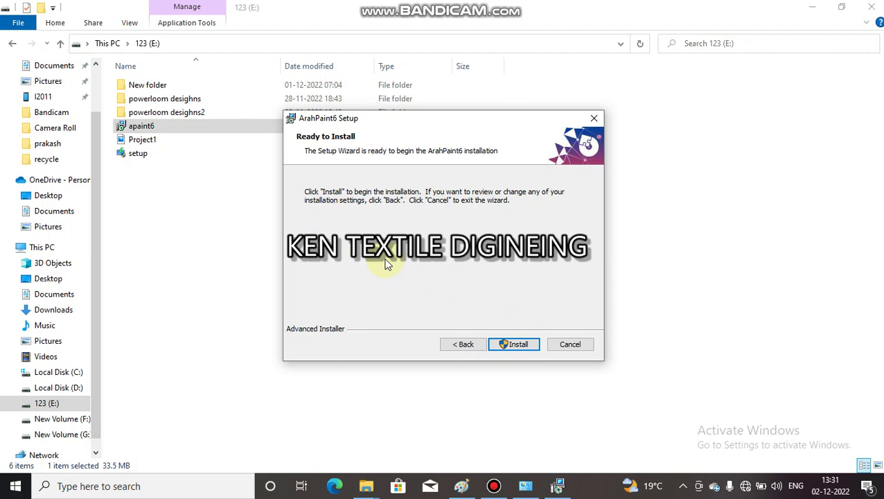
left_click(514, 344)
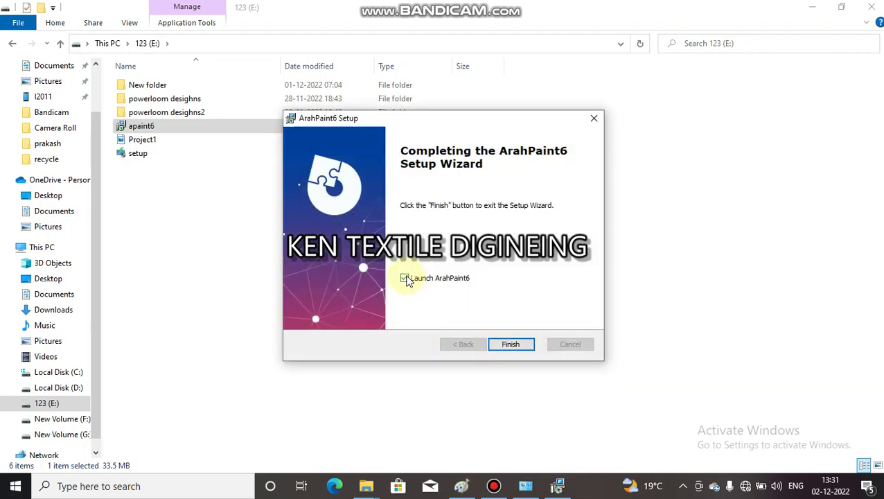
Step: Finish the ArahPaint6 setup with the launch option turned off and close the drive E window
left_click(406, 278)
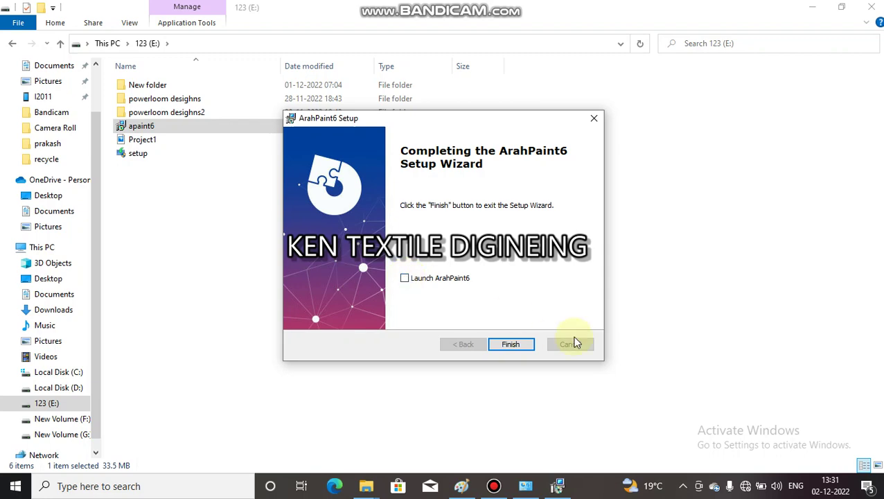
left_click(510, 344)
left_click(871, 7)
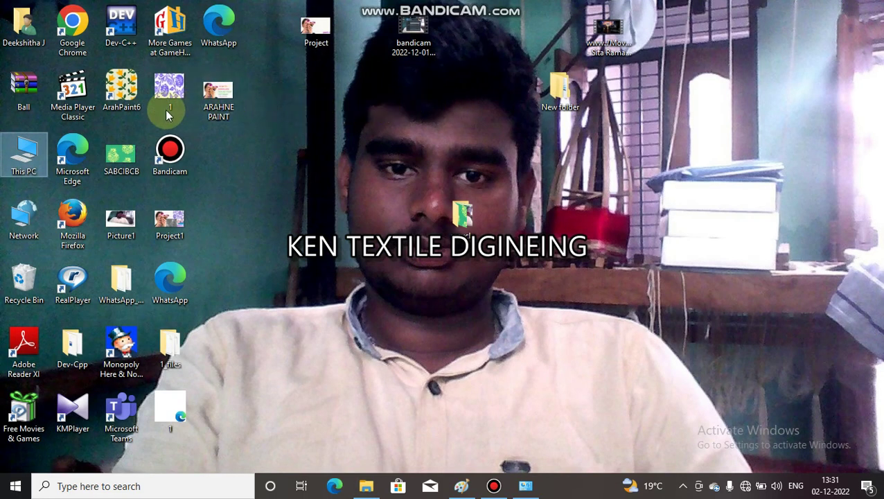
Step: Start ArahPaint6 from its desktop shortcut
double_click(123, 105)
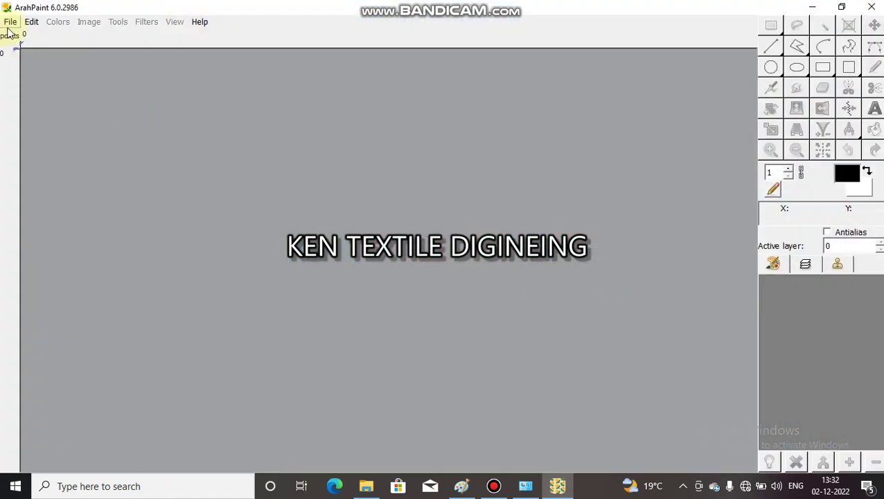
left_click(10, 21)
left_click(387, 64)
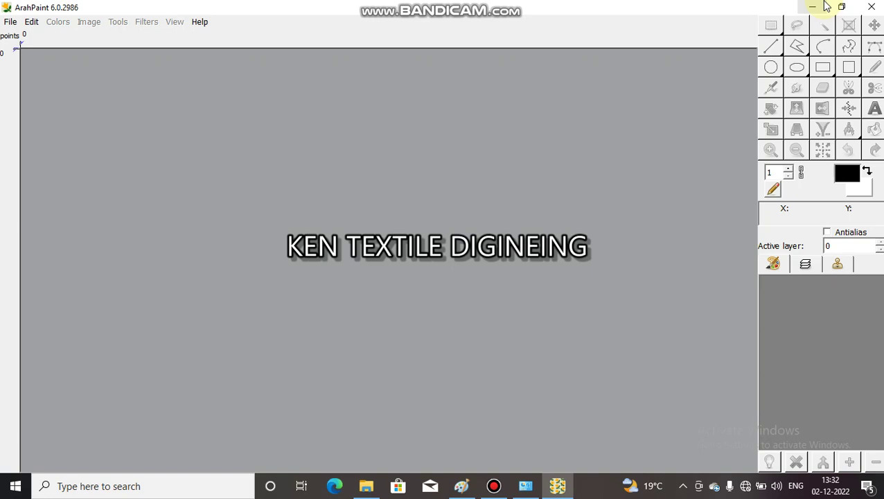
Step: Load the picture 4.bmp from the subfolder inside powerloom desighns2 on drive 123 (E:)
left_click(11, 22)
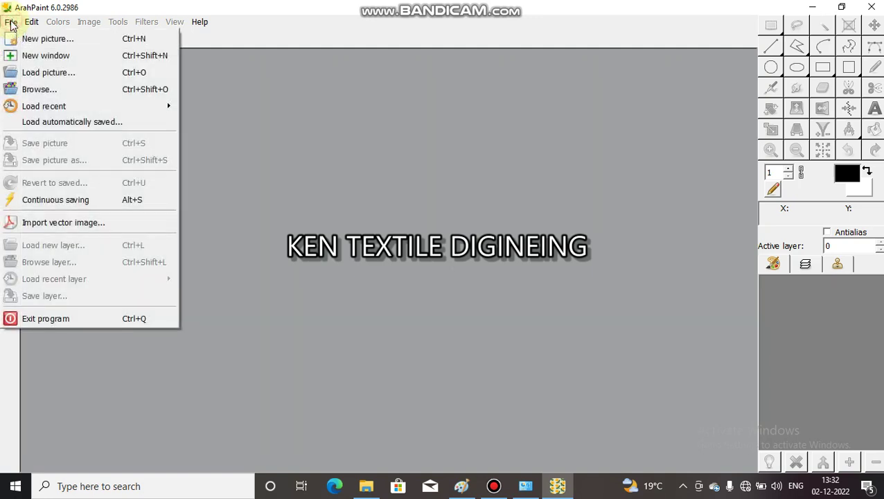
left_click(48, 70)
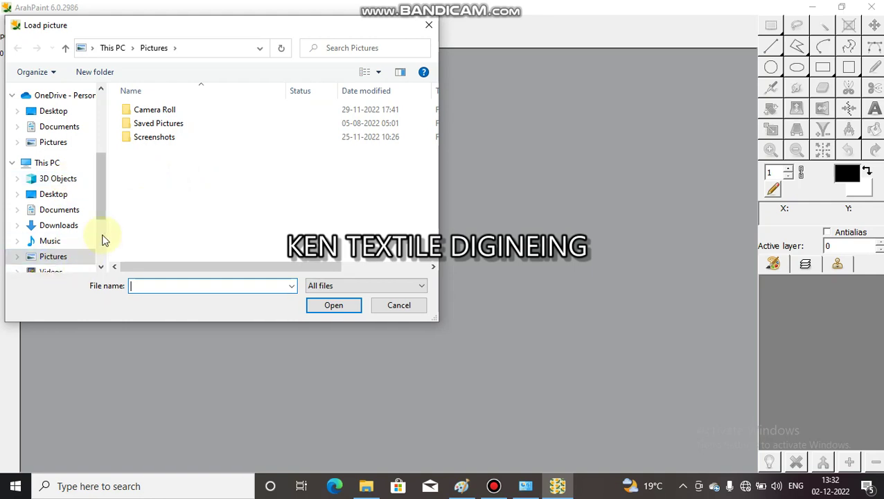
scroll(102, 239, "down", 3)
left_click(86, 203)
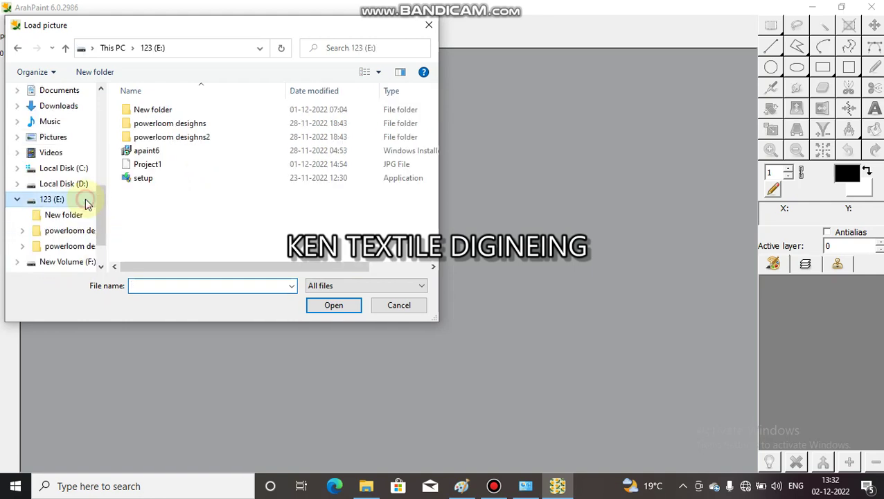
double_click(225, 139)
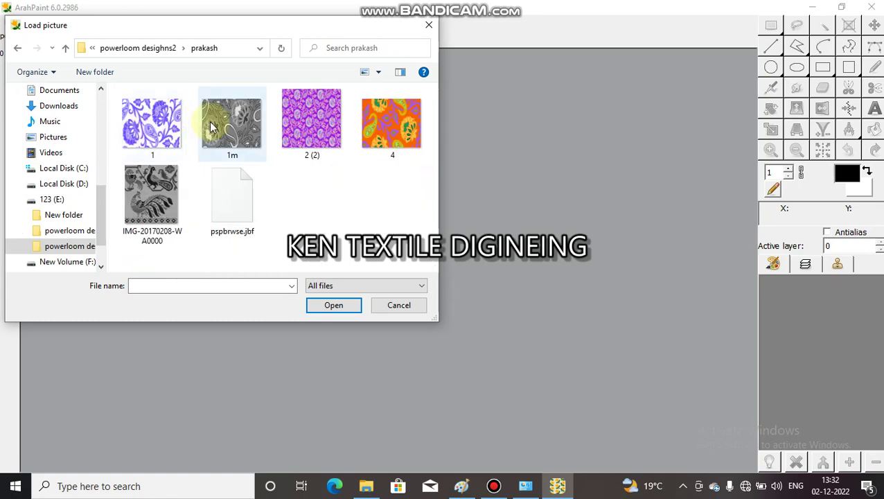
double_click(392, 123)
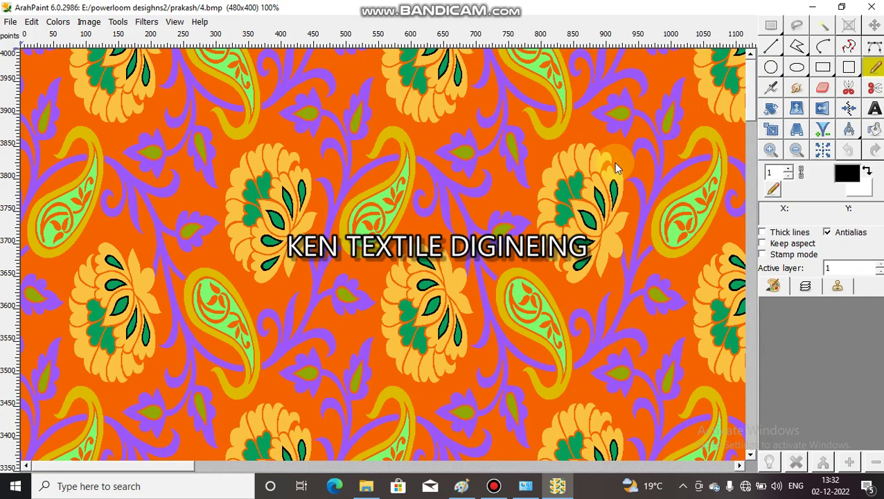
Step: Set the zoom of the loaded floral design to 90%
left_click(787, 149)
left_click(787, 150)
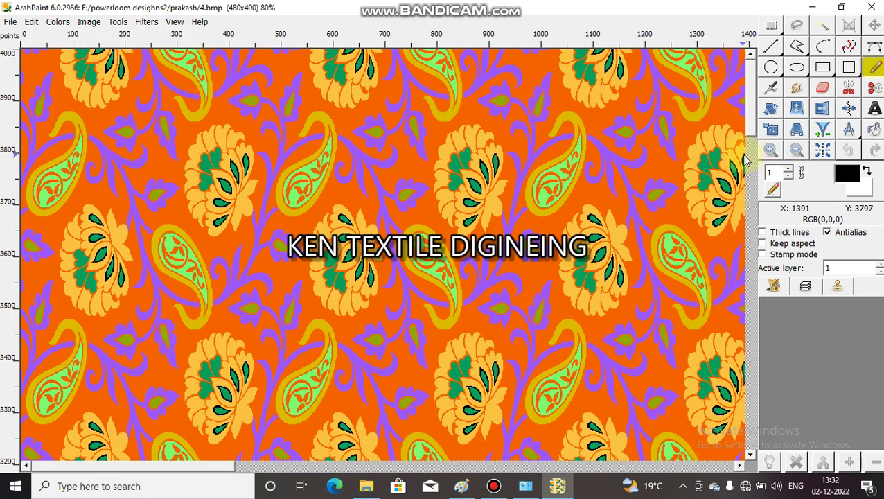
left_click(768, 151)
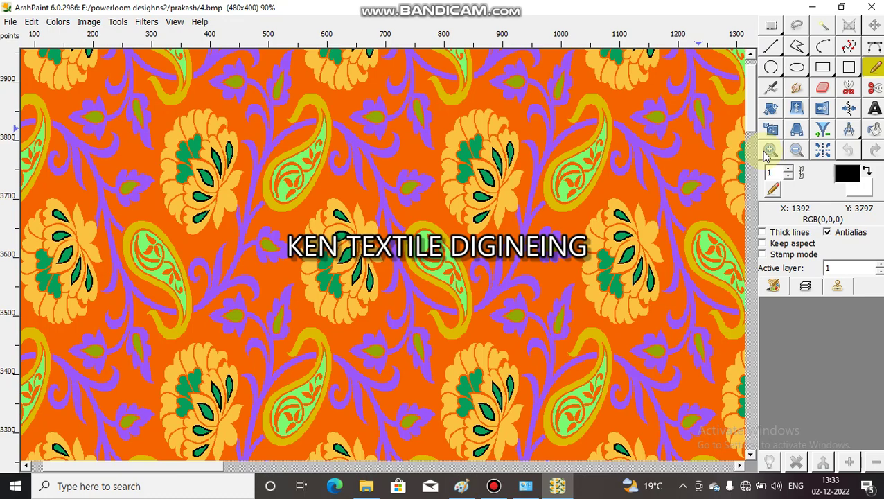
Step: View the SABCIBCB picture from the desktop in Photos and return to the ArahPaint6 window
left_click(808, 6)
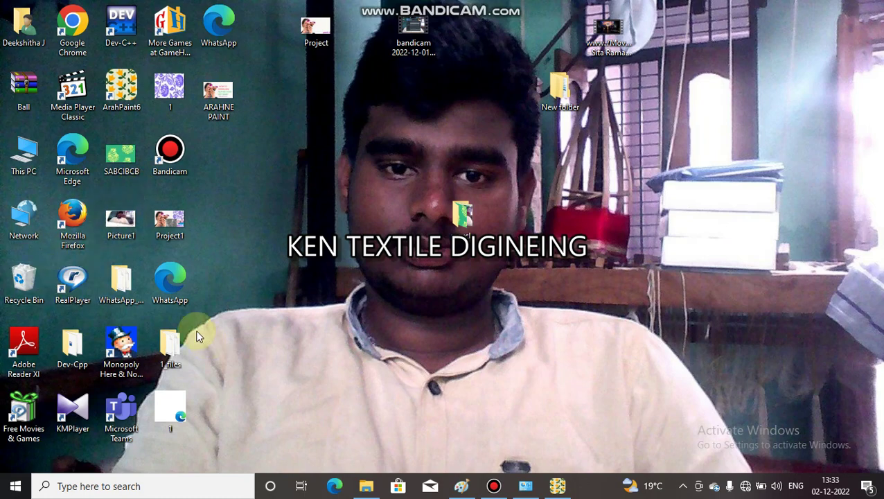
double_click(122, 172)
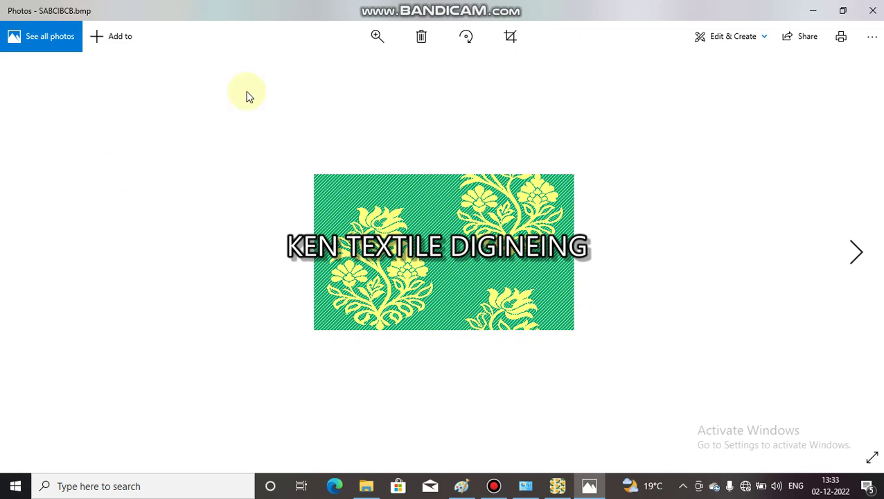
left_click(804, 11)
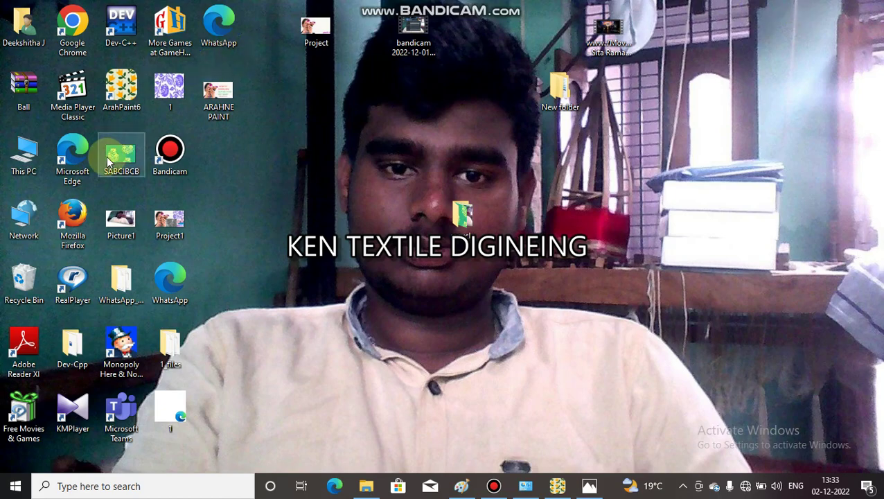
left_click(558, 487)
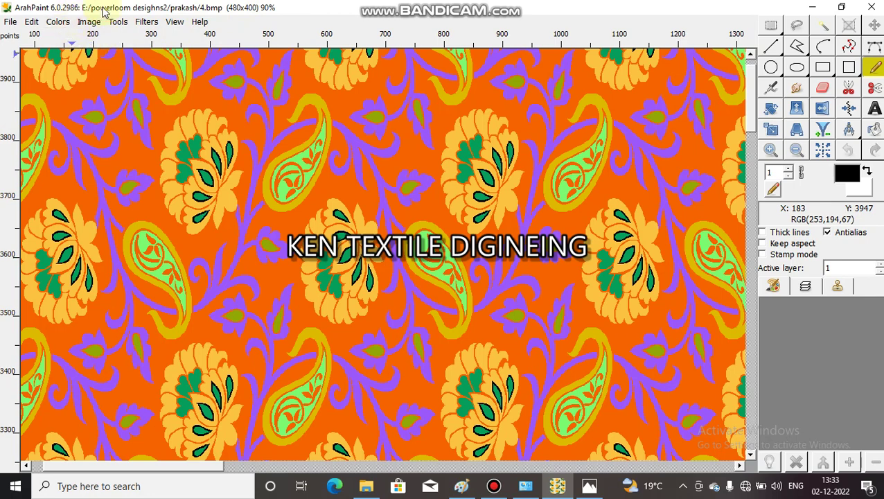
left_click(248, 110)
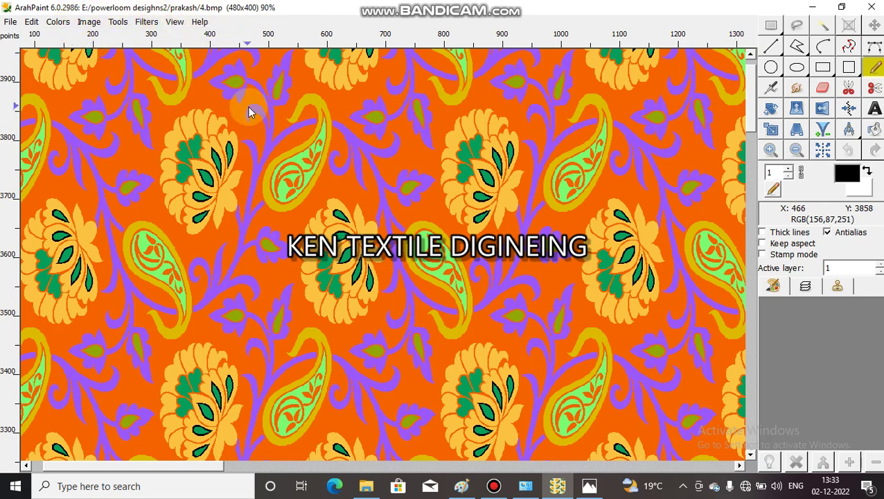
left_click(164, 80)
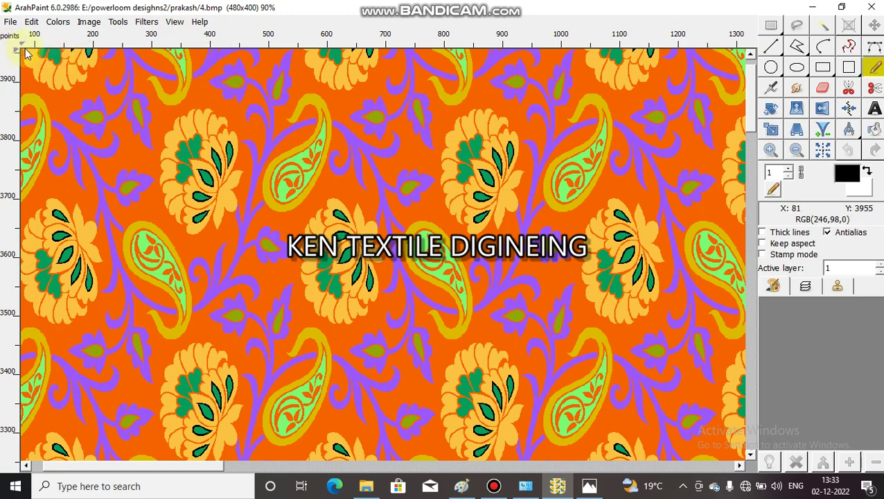
left_click(172, 105)
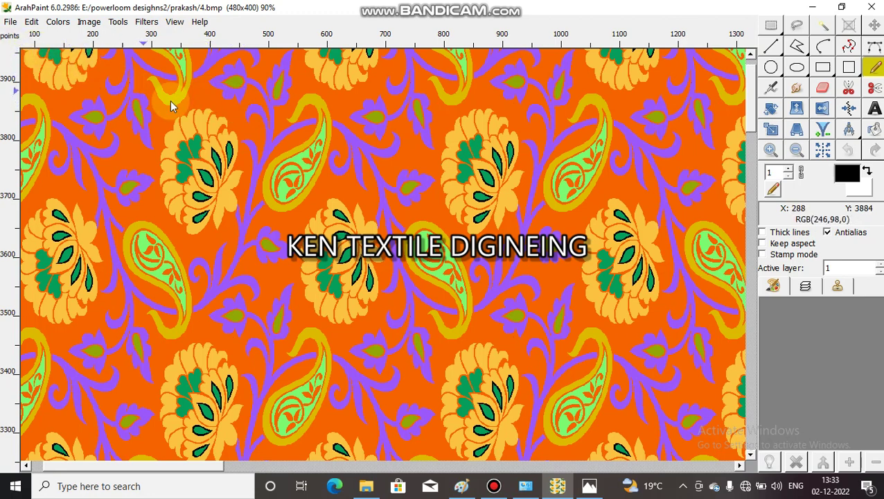
Step: Apply a Transform to the design at 480 × 400 pixels without a filter and once more with the Bilinear filter
left_click(774, 130)
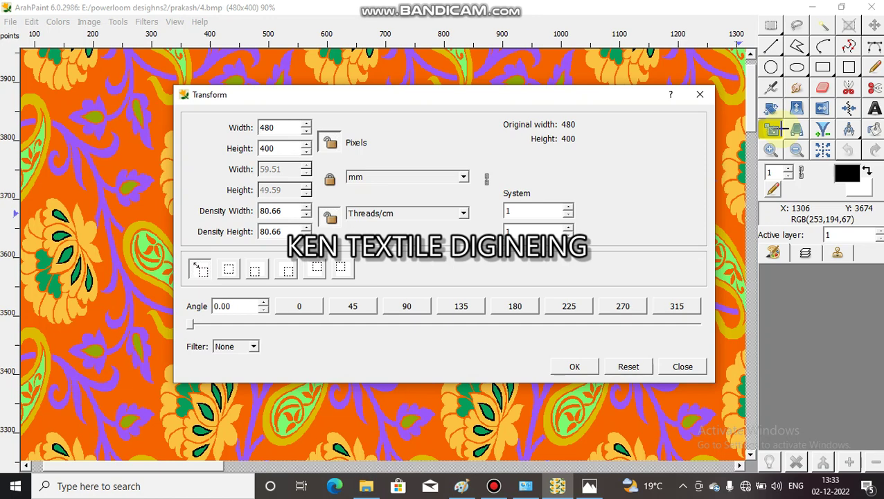
left_click(570, 368)
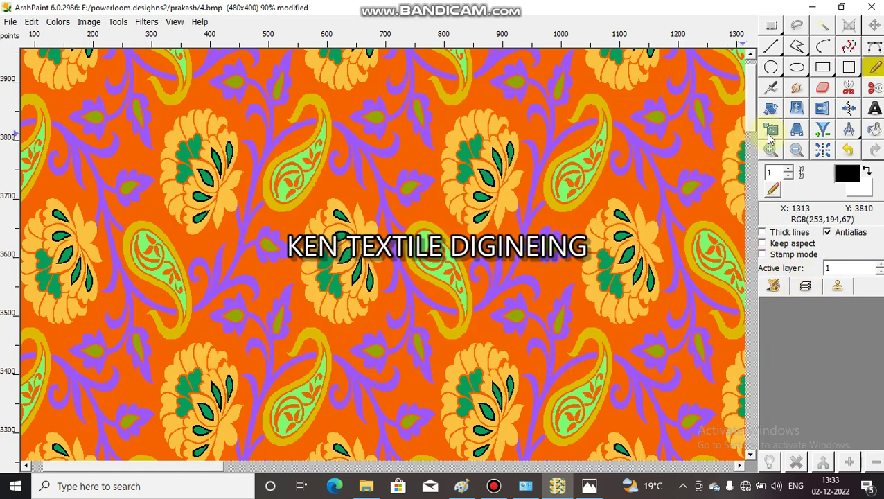
left_click(771, 131)
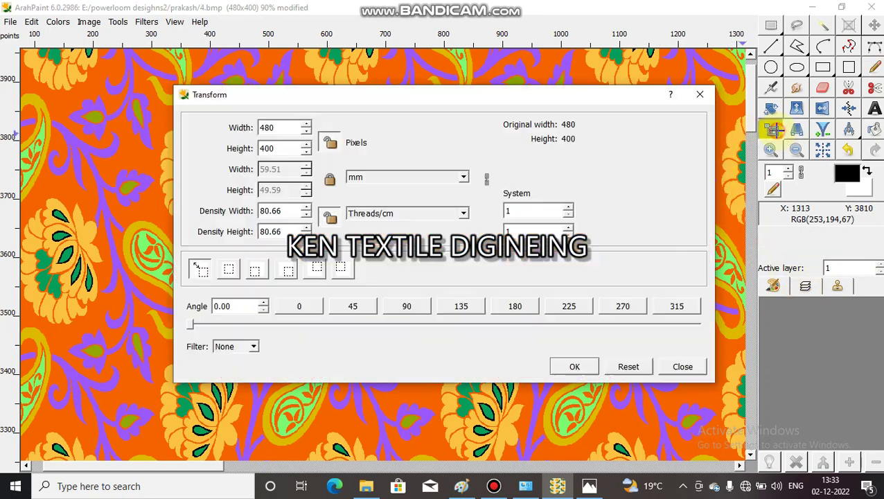
left_click(248, 346)
left_click(250, 367)
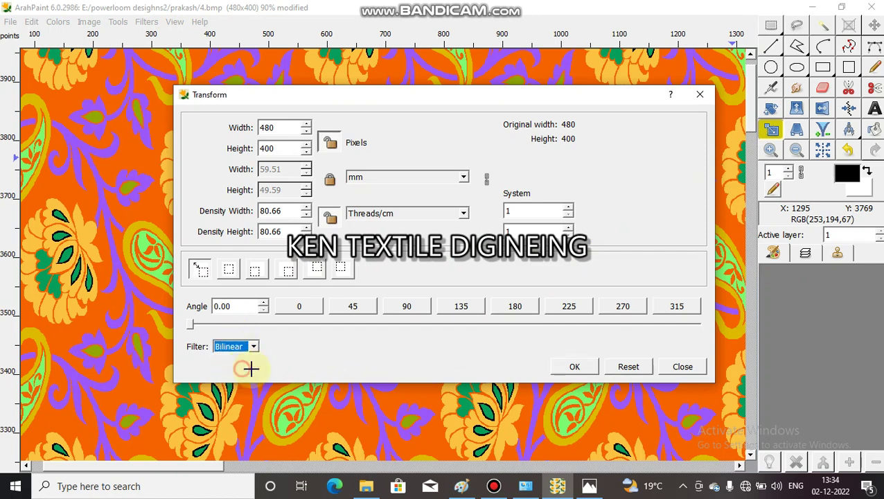
left_click(584, 367)
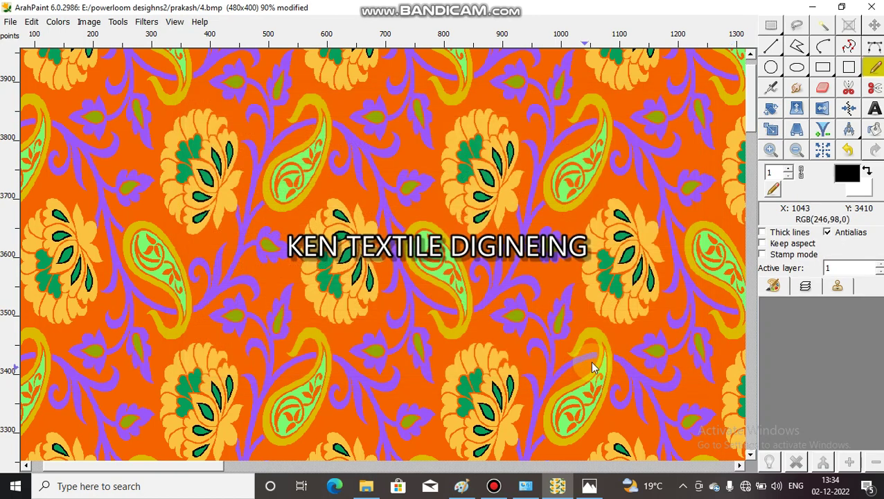
Step: Apply a Transform to the design at 480 × 400 pixels with the Bicubic filter
left_click(772, 131)
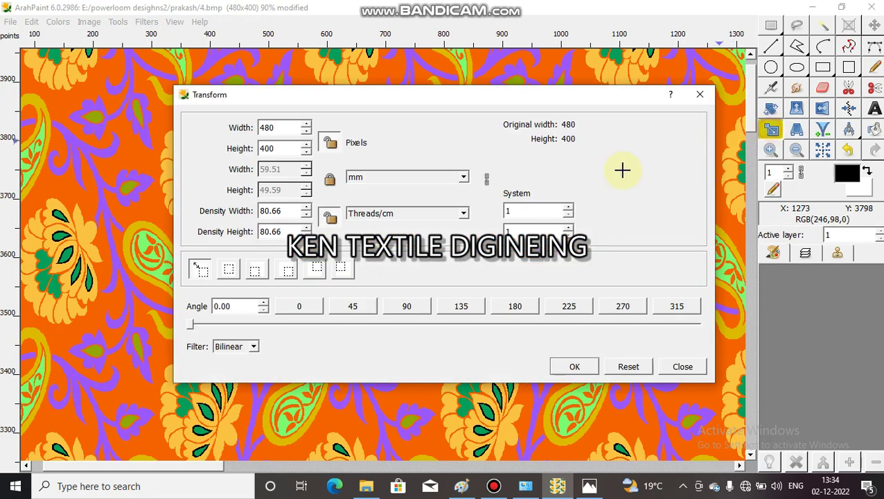
left_click(253, 347)
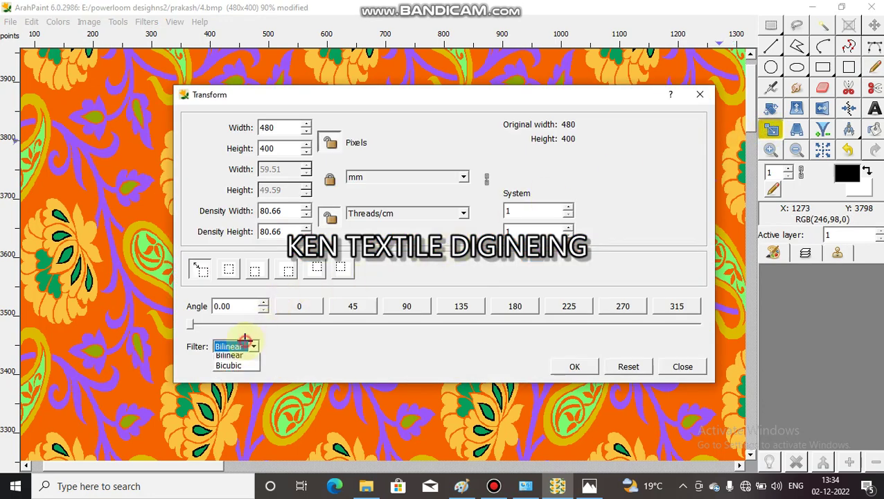
left_click(226, 379)
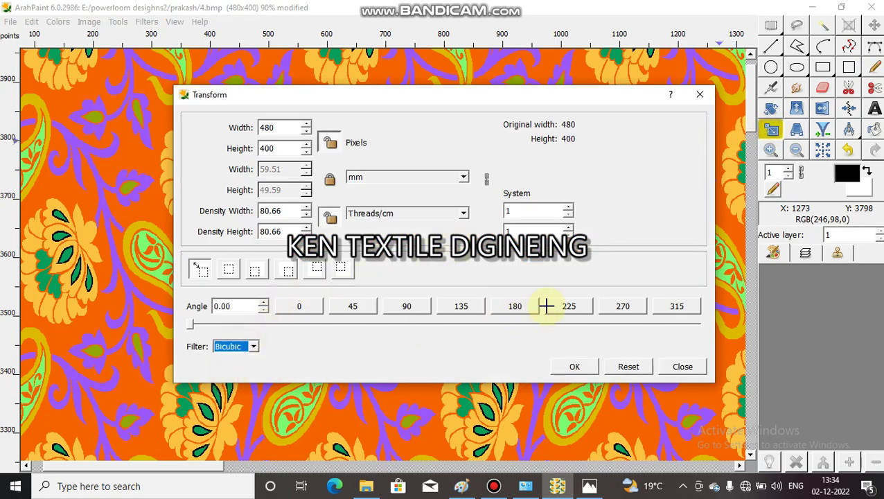
left_click(576, 364)
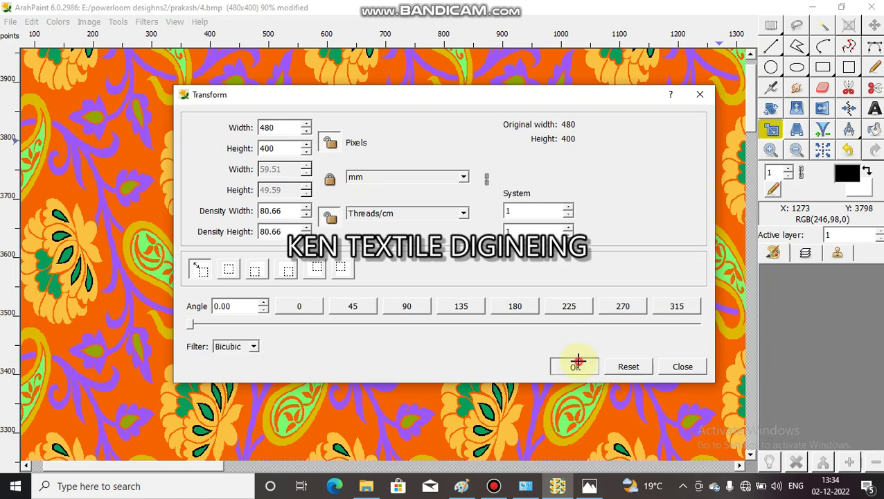
Step: Set the Transform filter back to None and apply it to the design at 480 × 400 pixels
left_click(771, 129)
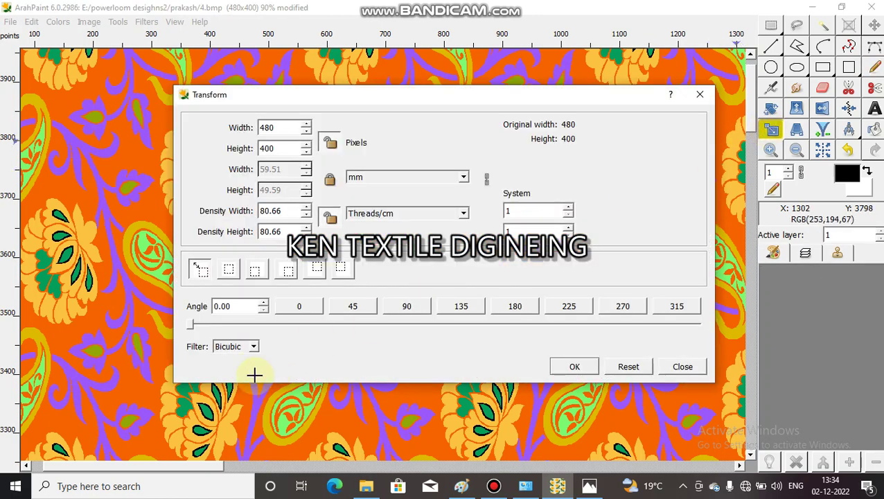
left_click(252, 346)
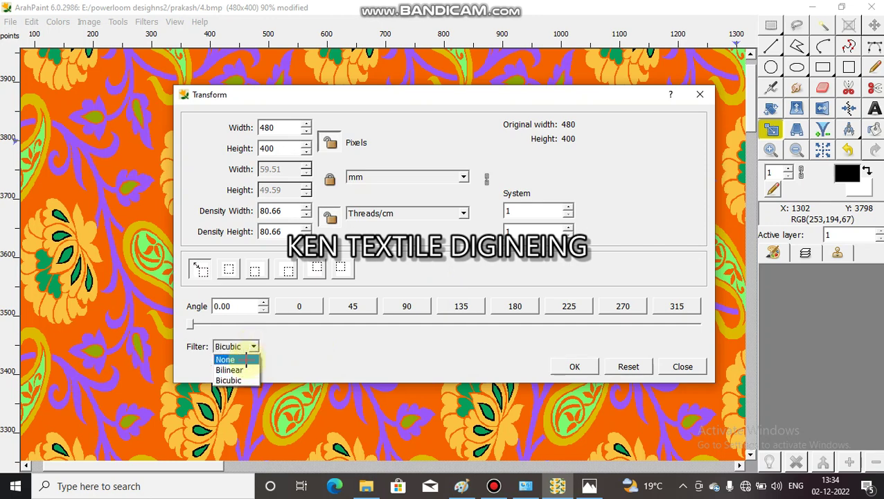
left_click(242, 358)
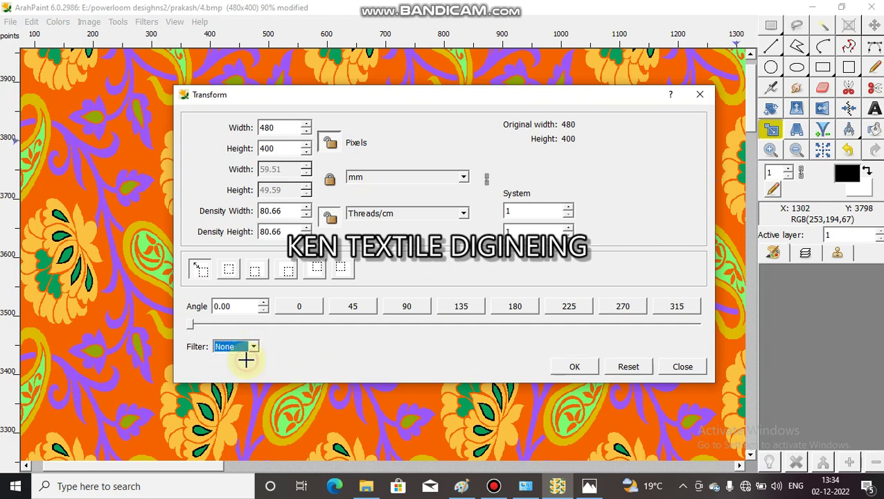
left_click(573, 364)
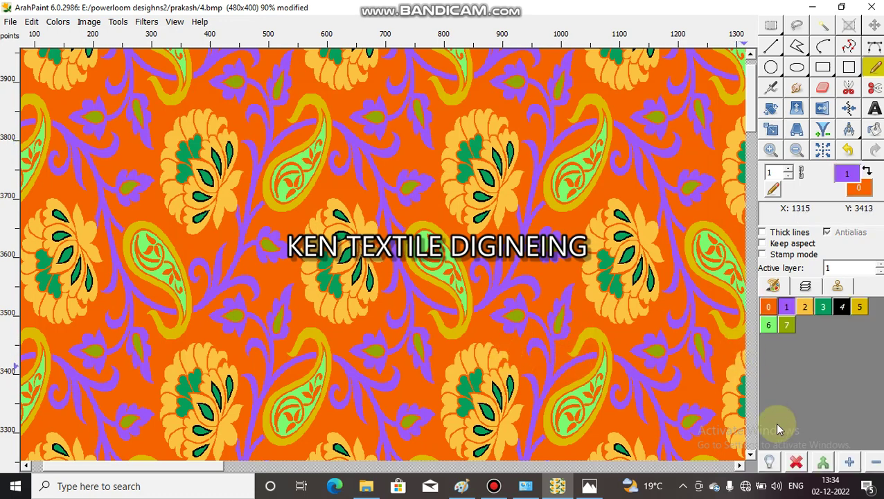
Step: Change palette colour 0, the orange background of the design, to white
left_click(770, 307)
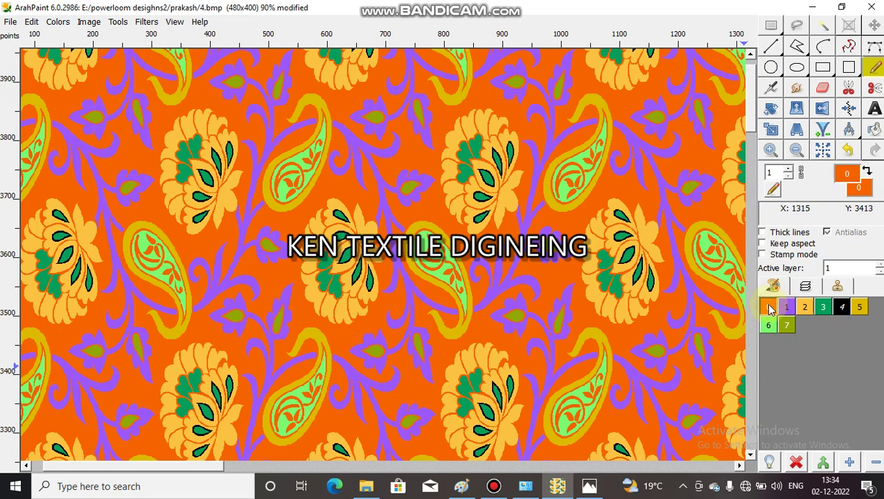
double_click(770, 307)
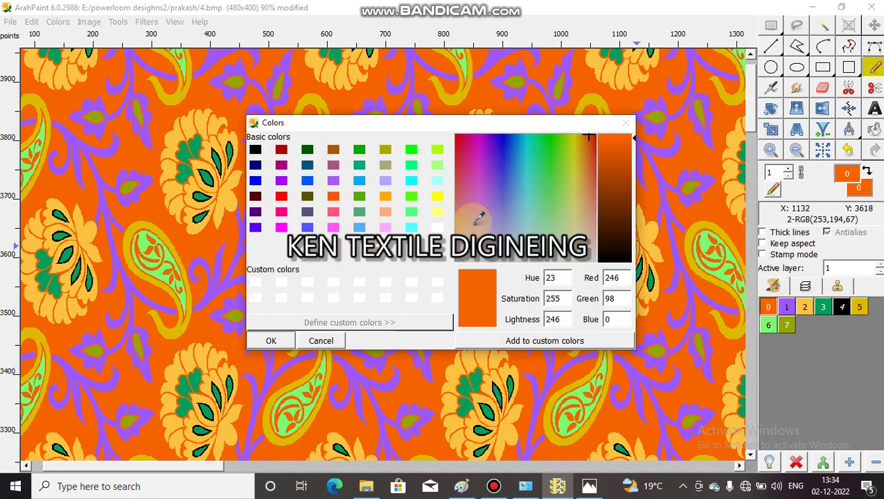
left_click(438, 227)
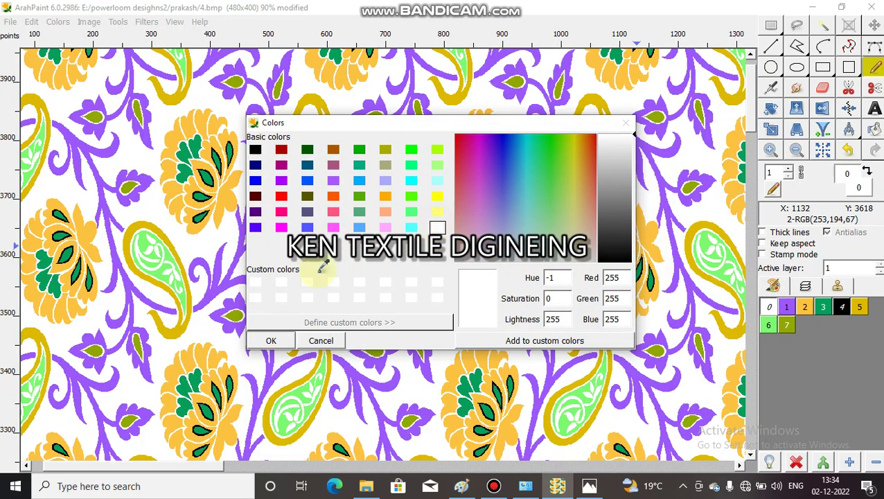
left_click(272, 339)
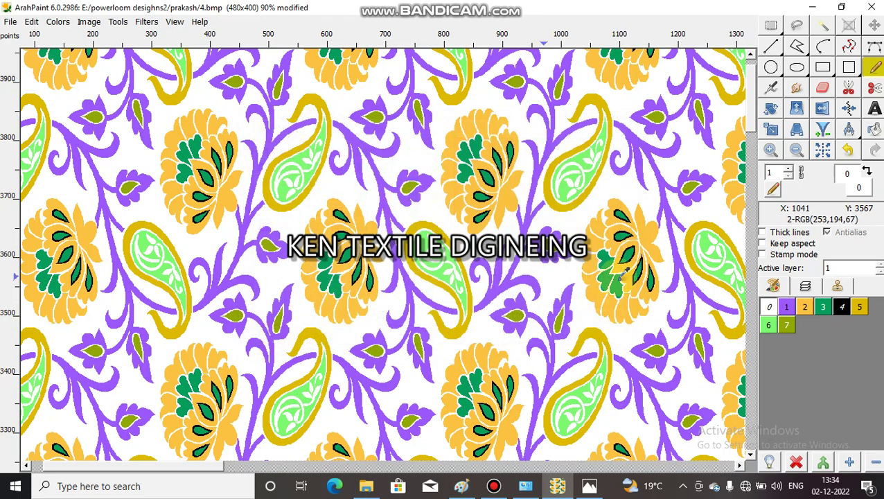
Step: Change palette colour 1, the purple stems and leaves, to black
left_click(787, 305)
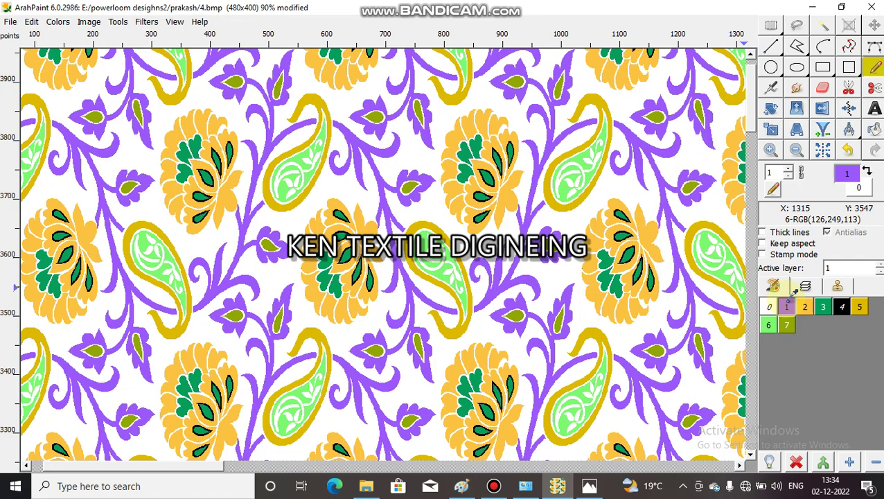
double_click(789, 303)
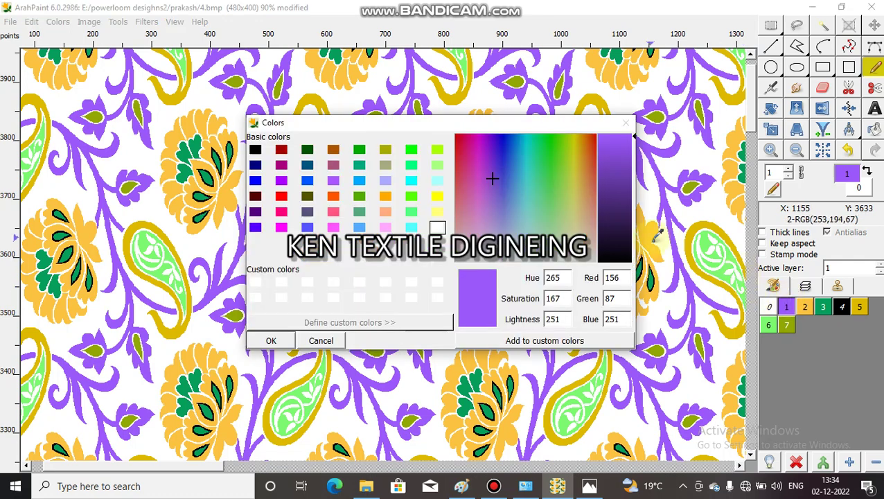
left_click(255, 149)
left_click(273, 340)
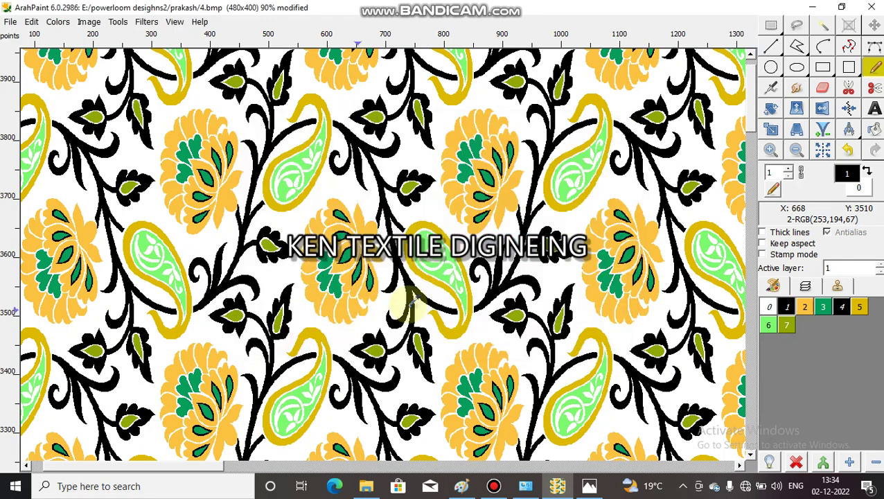
left_click(805, 309)
left_click(807, 309)
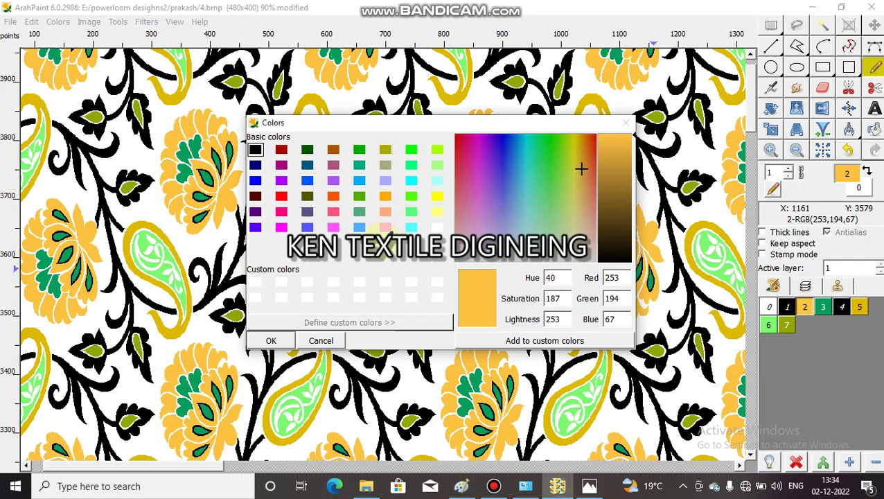
left_click(336, 338)
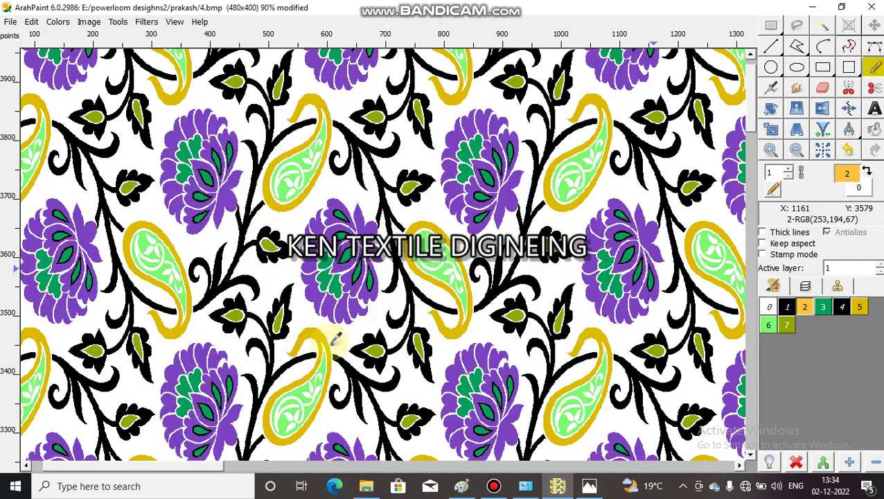
Step: Change palette colour 2, the light orange flower petals, to black after trying dark blue
double_click(336, 339)
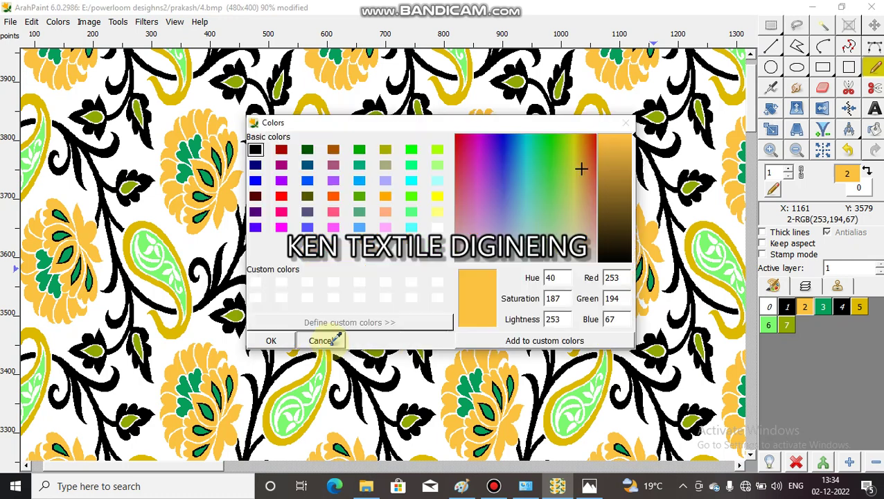
left_click(256, 165)
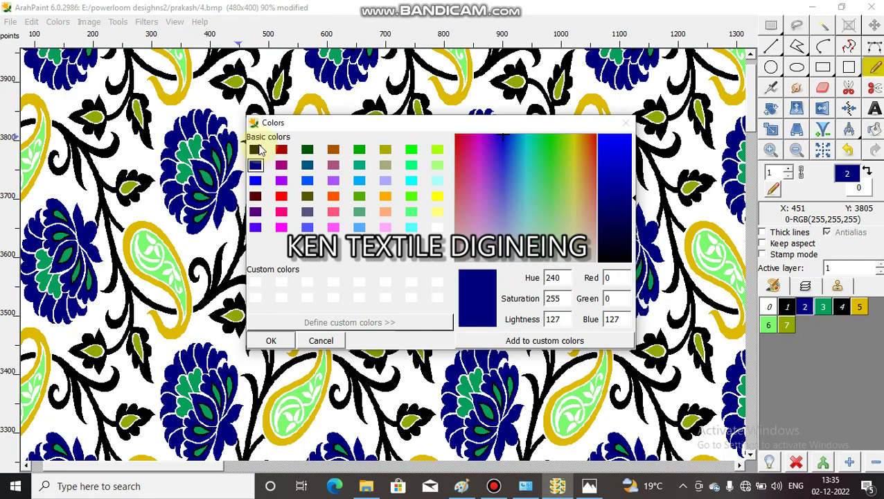
left_click(256, 149)
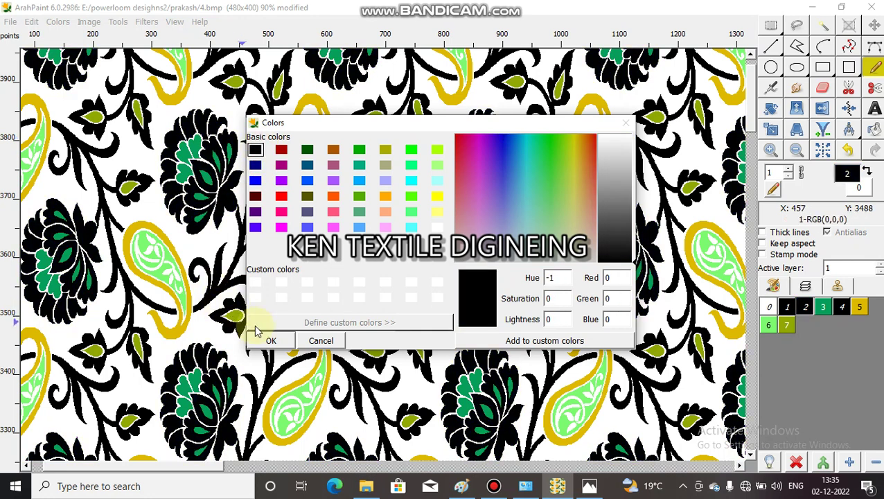
left_click(272, 342)
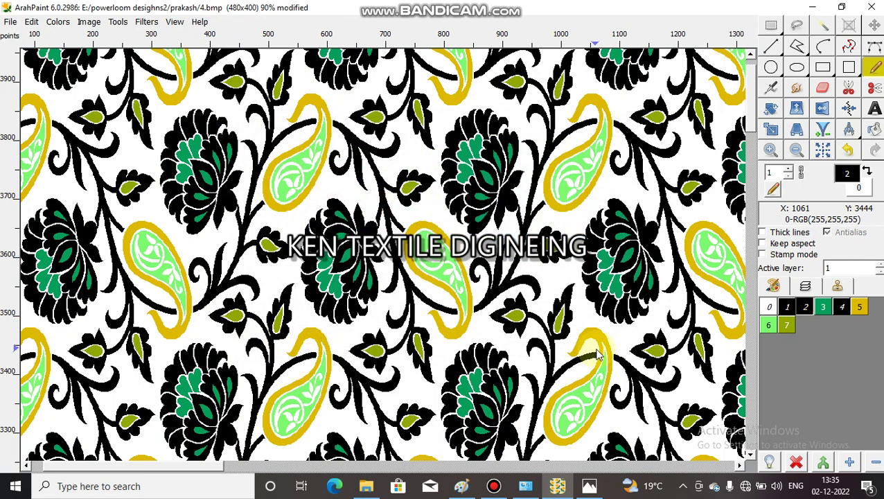
Step: Change palette colour 3, the dark green flower details, to black after trying dark red
left_click(837, 310)
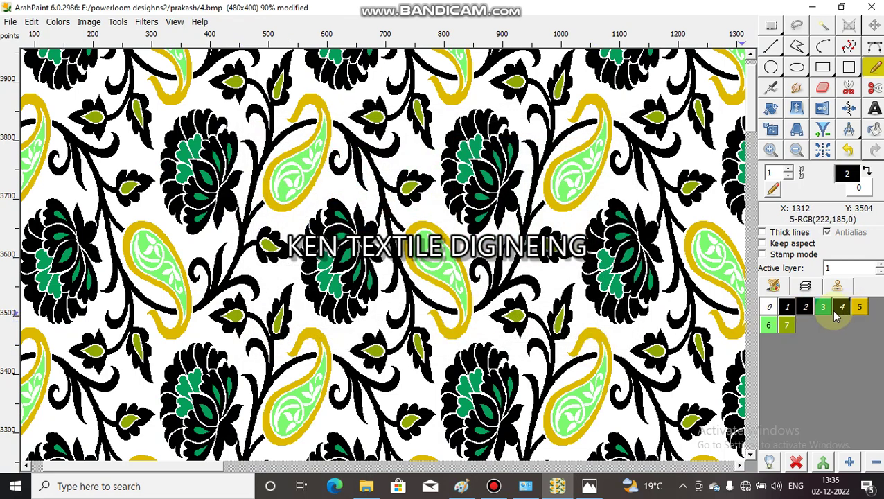
left_click(824, 310)
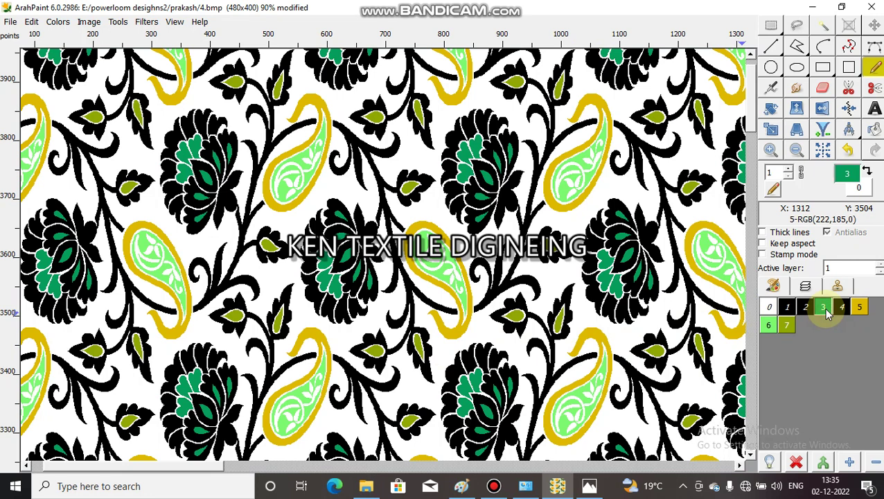
double_click(825, 308)
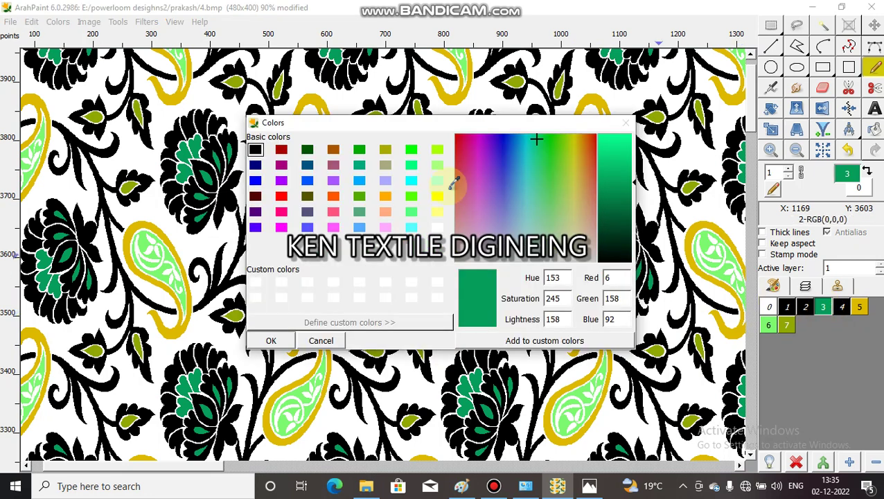
left_click(281, 148)
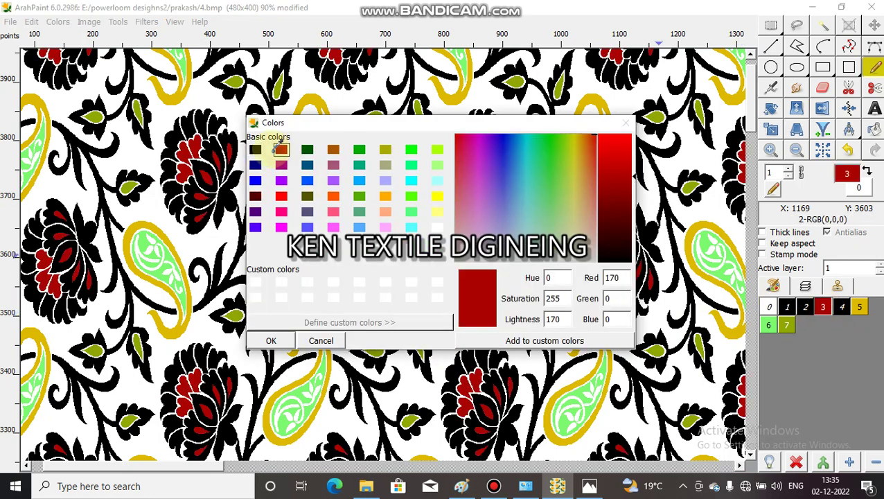
left_click(256, 149)
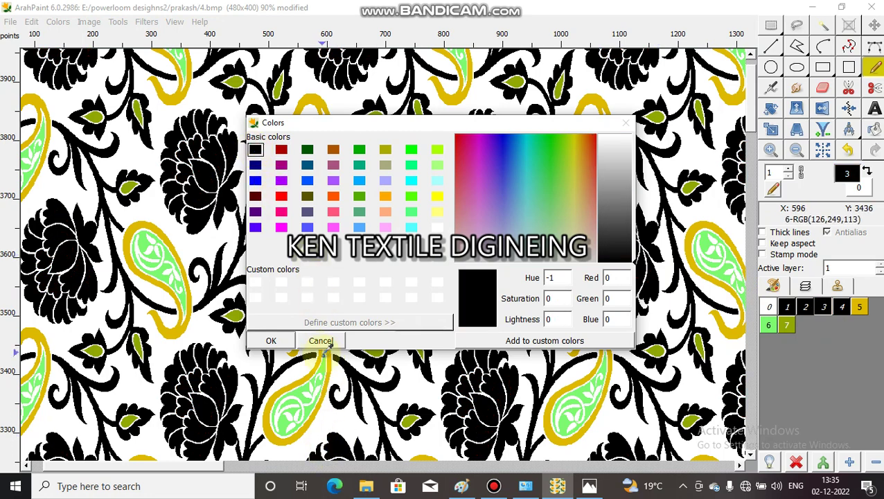
left_click(274, 339)
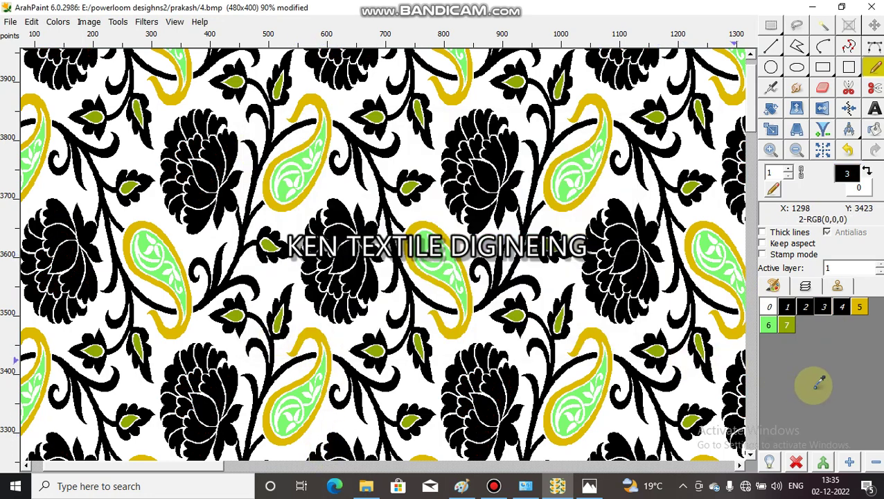
Step: Change palette colour 6, the light green fill of the paisleys, to black after trying dark red
left_click(859, 306)
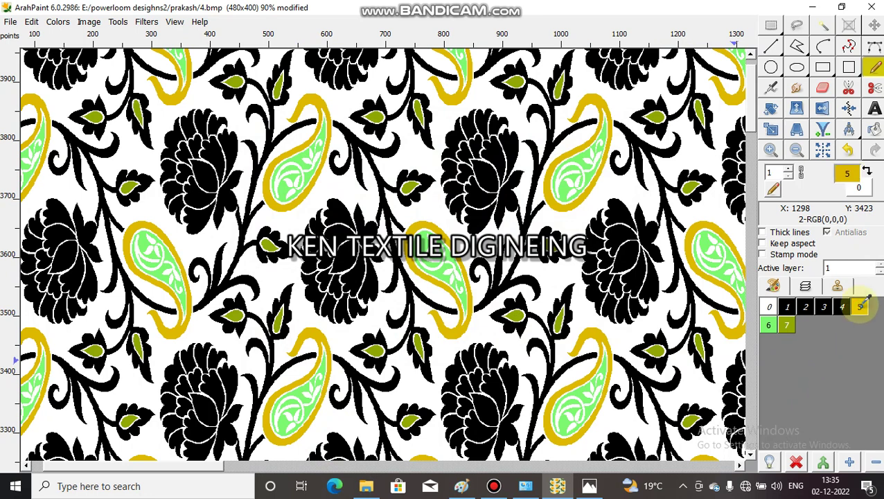
double_click(768, 324)
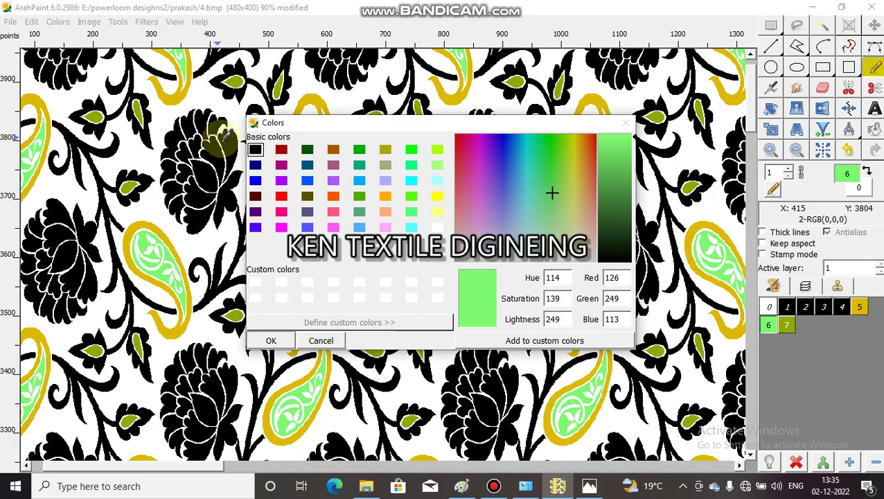
left_click(279, 148)
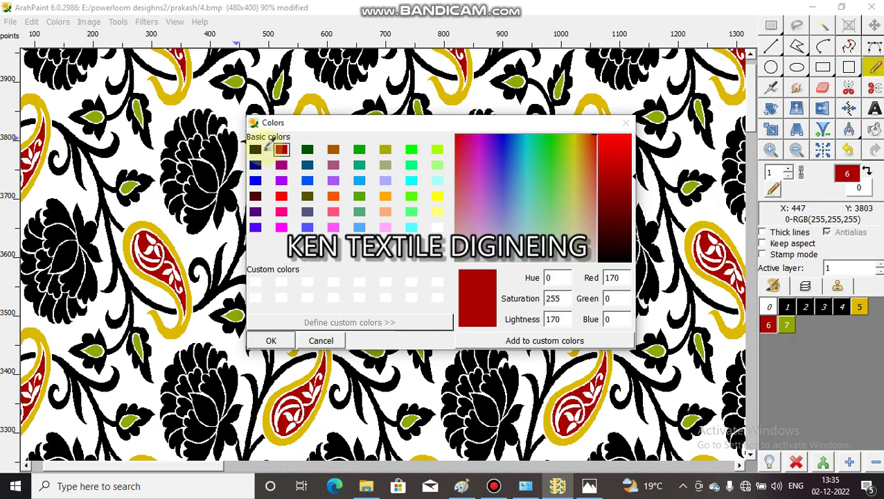
left_click(256, 147)
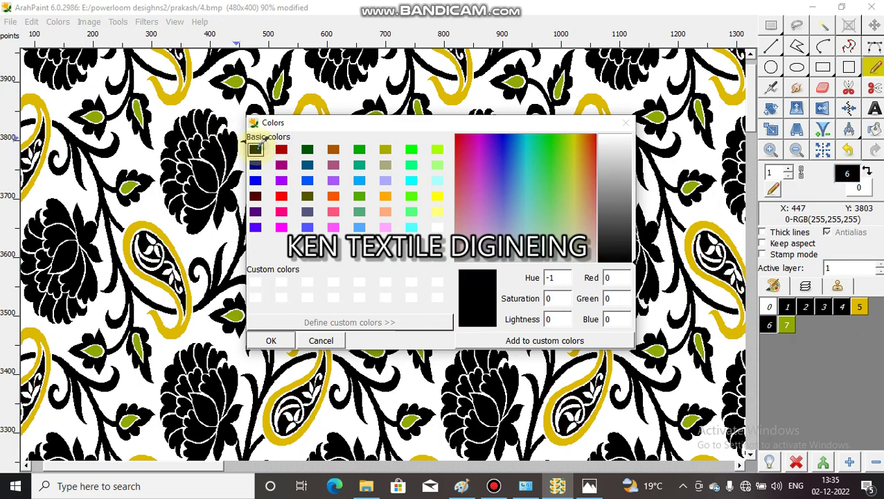
left_click(288, 340)
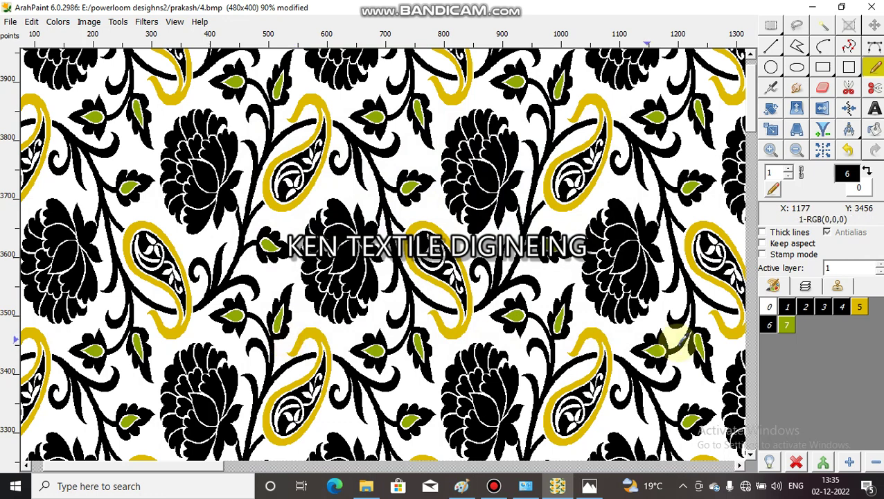
Step: Change palette colour 7, the olive green leaf centres, to black after trying dark red
left_click(789, 325)
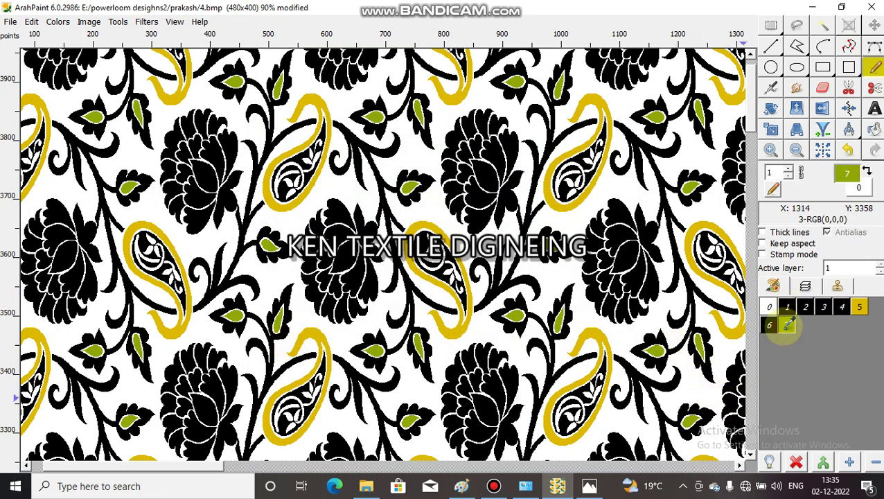
double_click(789, 324)
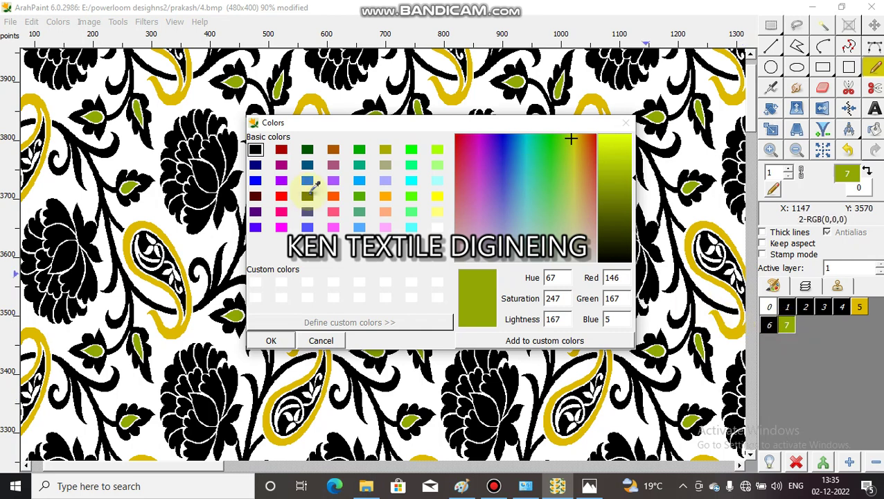
left_click(282, 150)
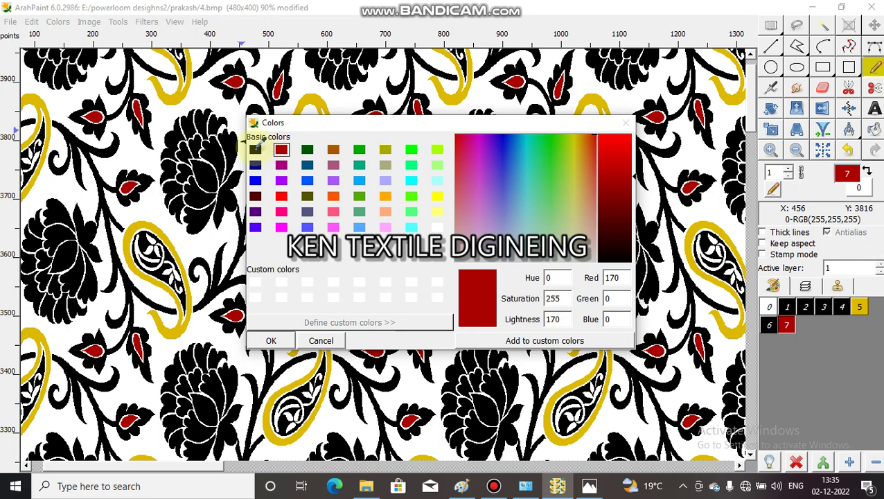
left_click(255, 150)
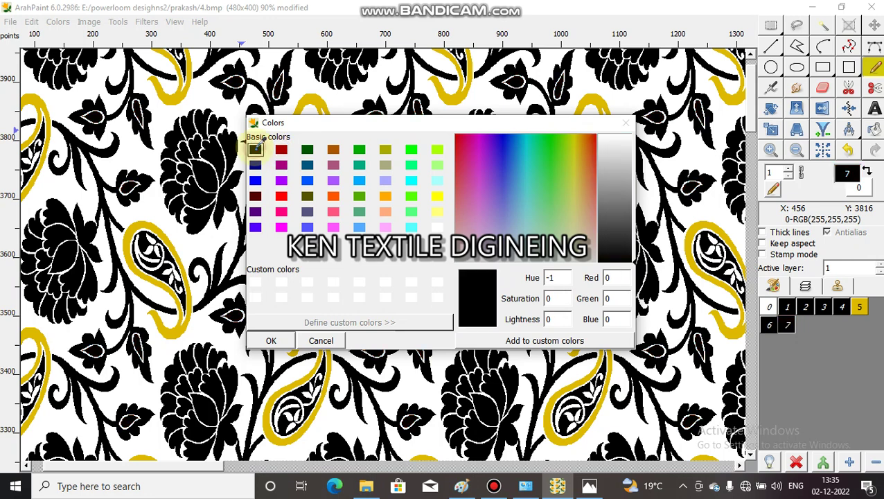
left_click(272, 341)
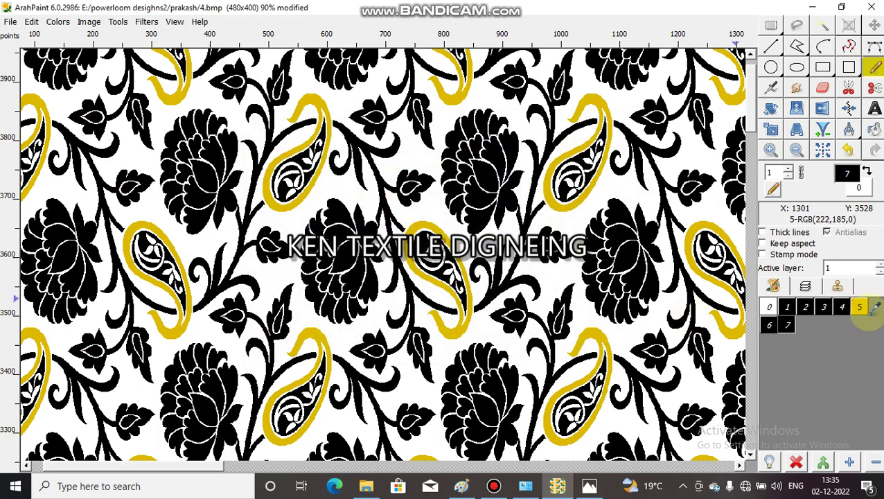
Step: Change palette colour 5, the golden paisley outlines, to black after trying dark red
left_click(859, 307)
double_click(862, 307)
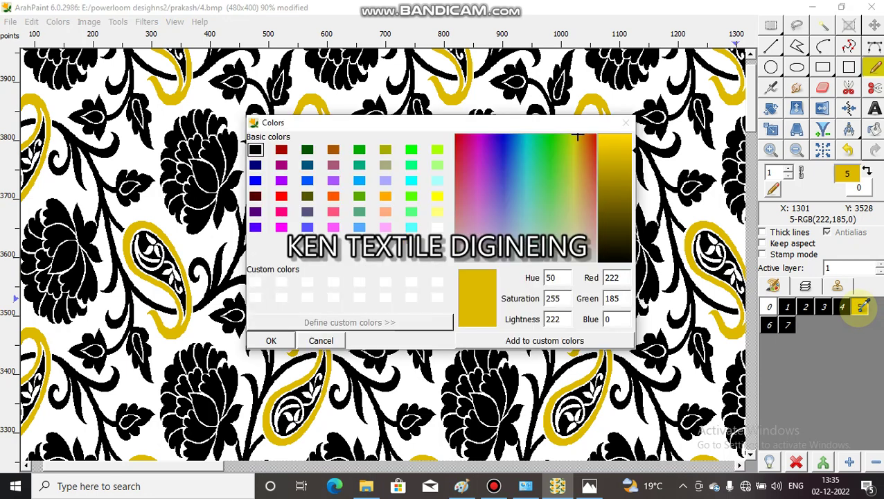
left_click(281, 147)
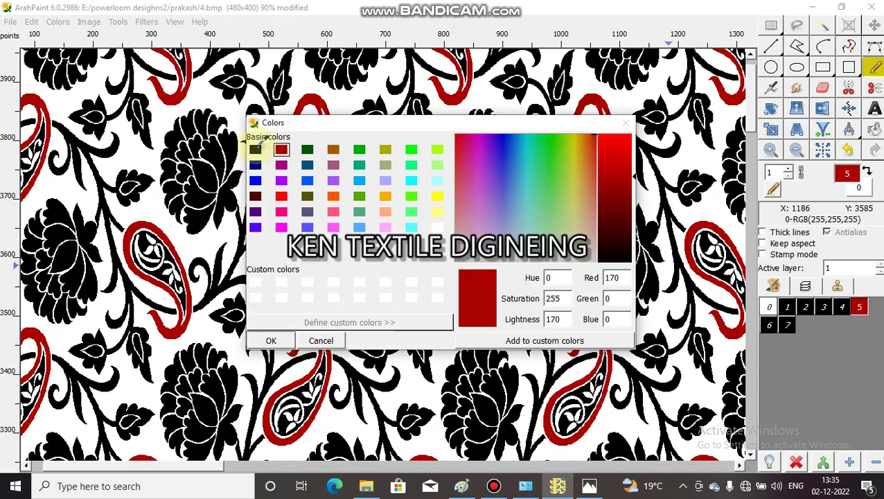
left_click(255, 147)
left_click(273, 340)
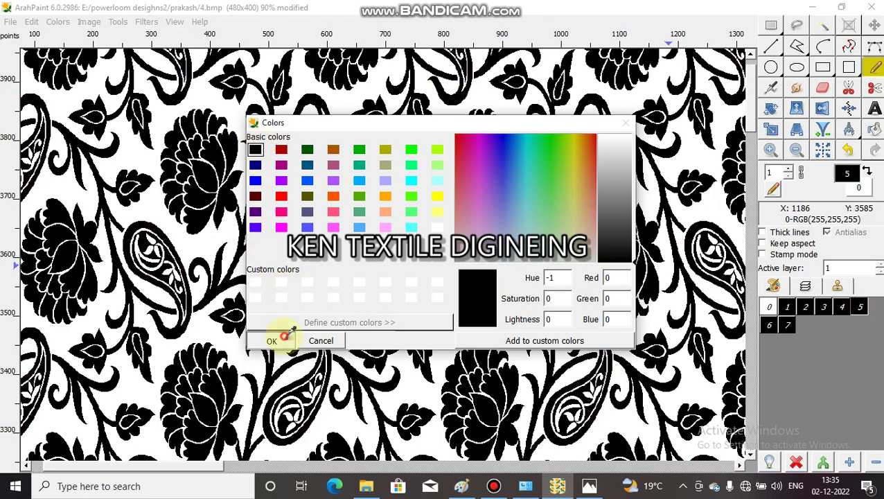
left_click(836, 301)
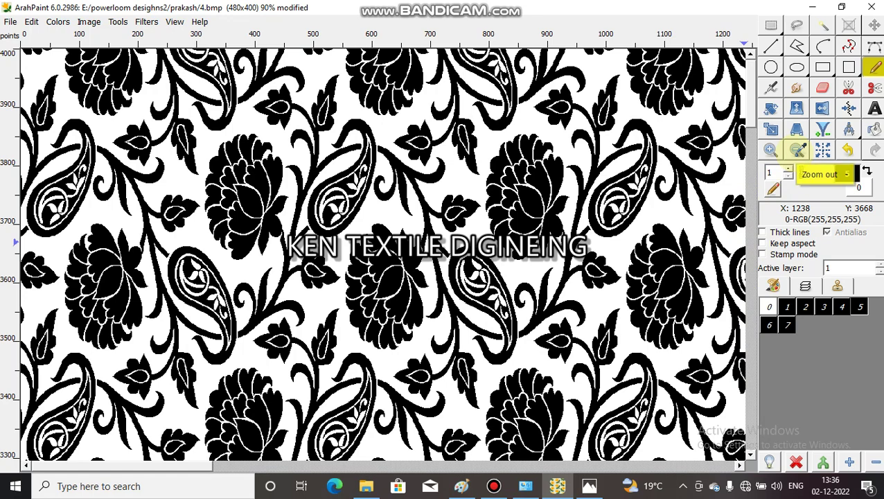
Step: Open the Transform settings for the design and set the size units to inches
left_click(798, 150)
left_click(797, 150)
left_click(798, 149)
left_click(797, 149)
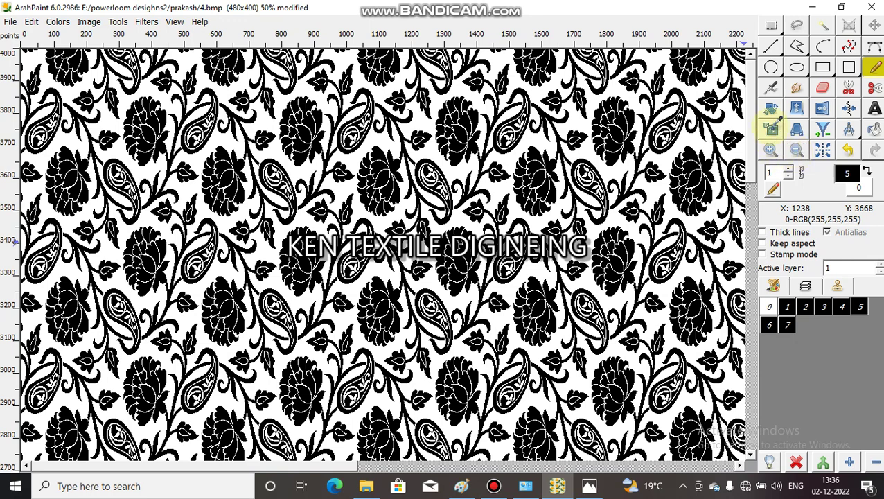
left_click(771, 127)
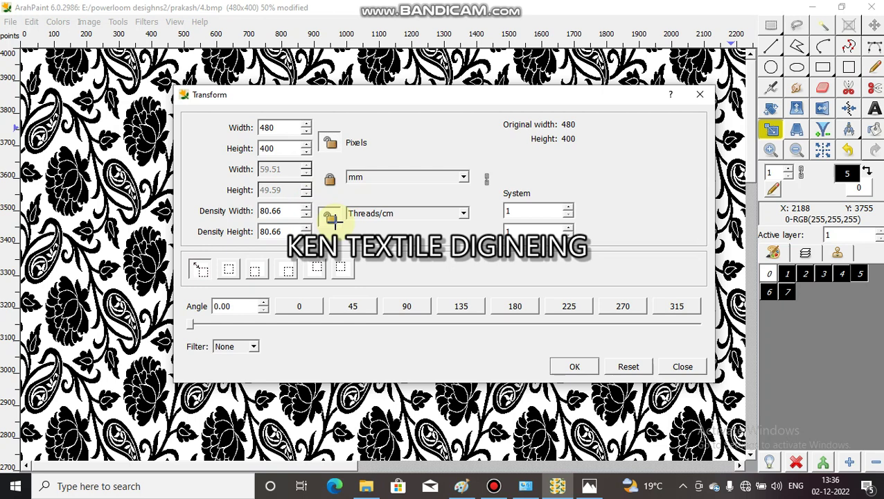
left_click(375, 213)
left_click(397, 176)
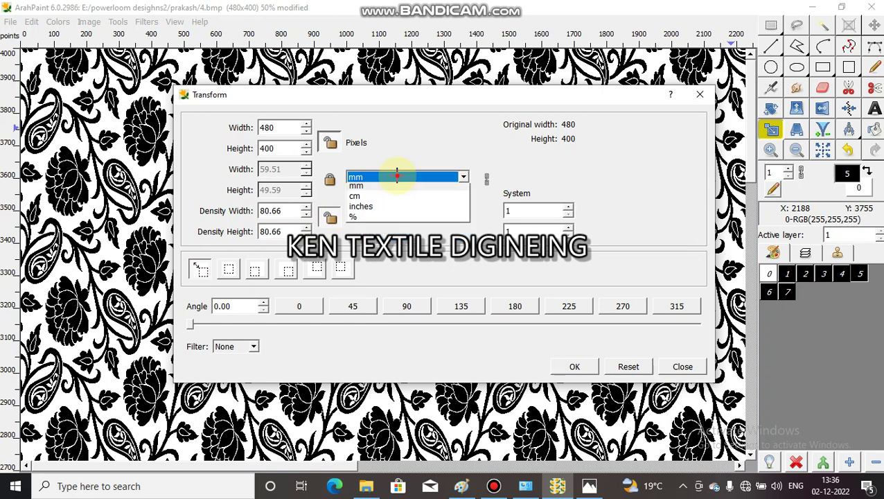
left_click(397, 176)
left_click(397, 176)
left_click(397, 209)
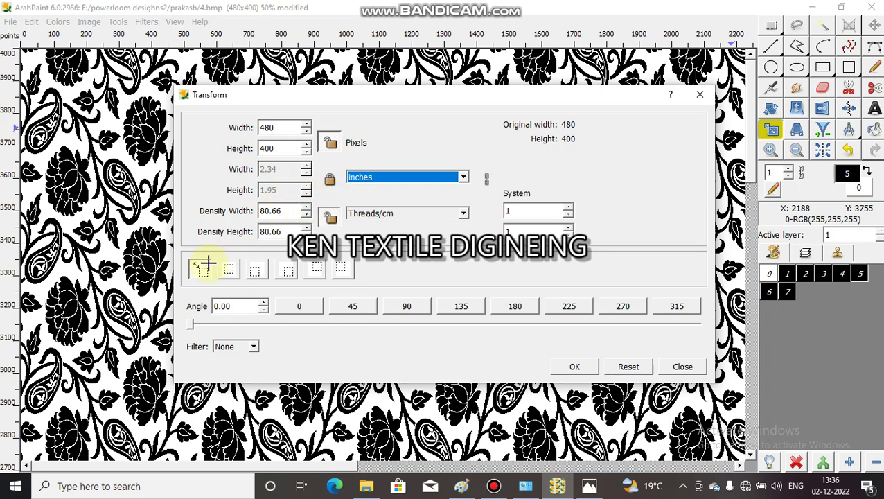
Step: Set the density units to Threads/in and apply the transform with the pixel size kept at 480 x 400
left_click(405, 215)
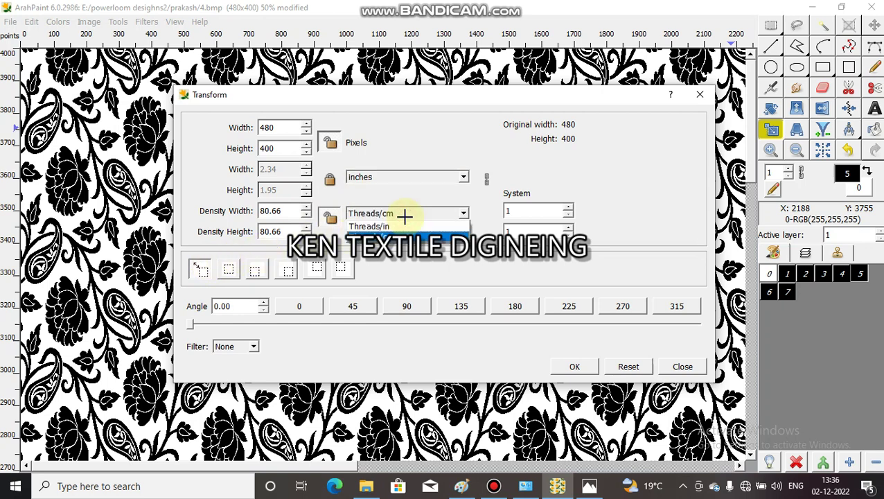
left_click(401, 223)
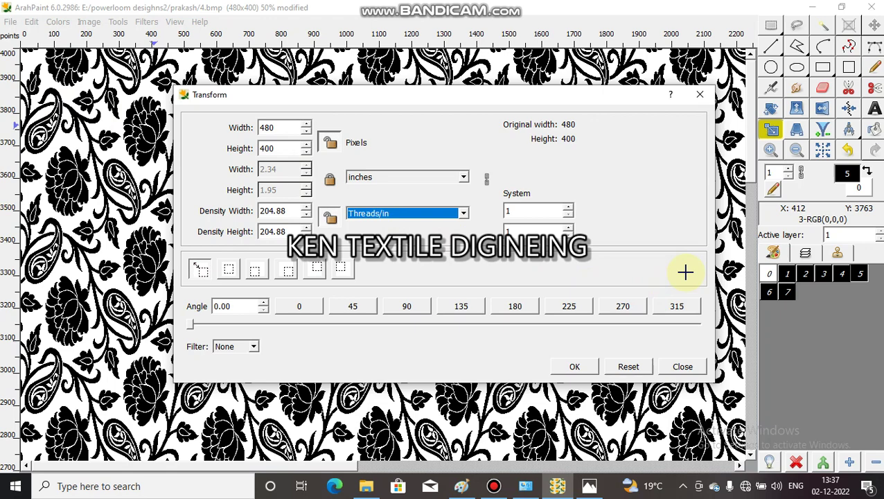
left_click(576, 371)
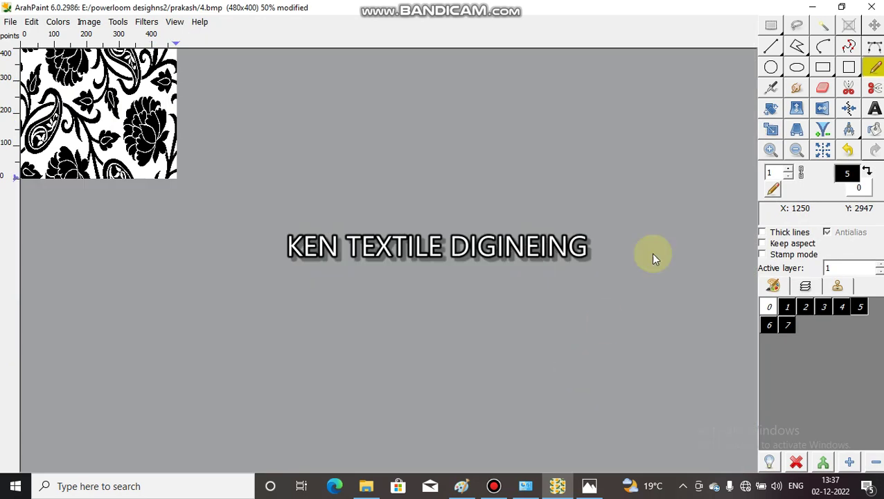
left_click(771, 150)
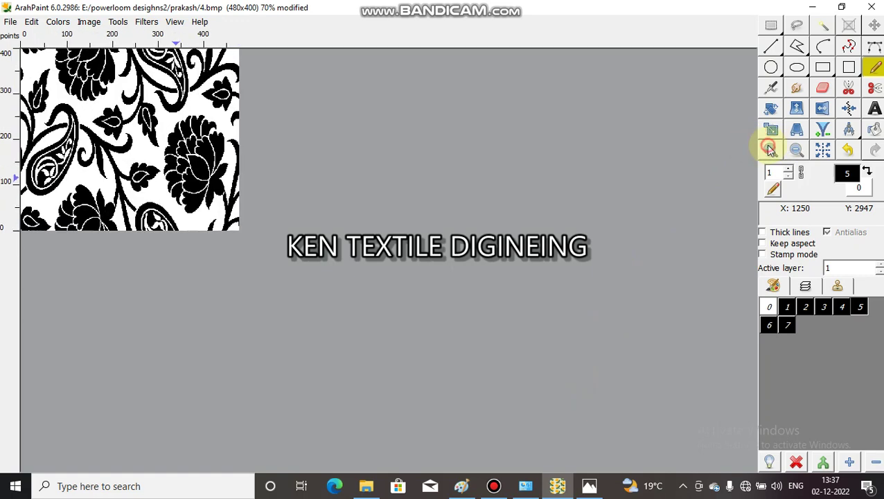
left_click(771, 149)
left_click(771, 149)
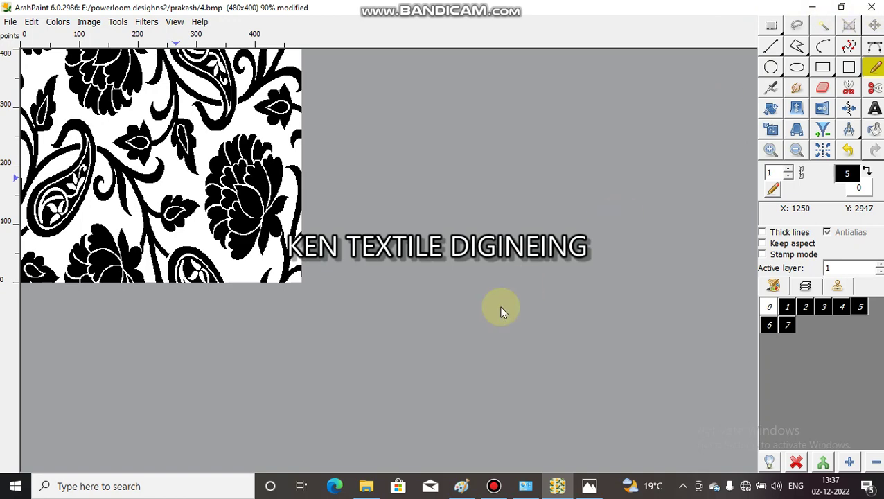
left_click(479, 415)
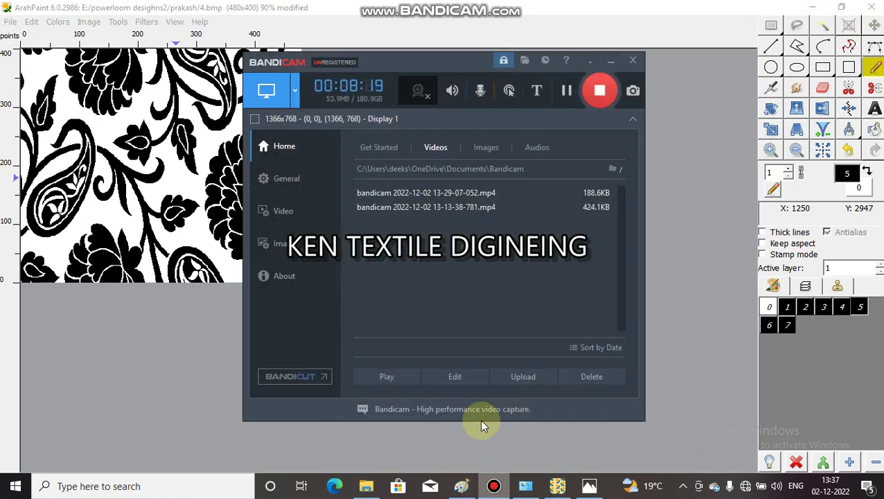